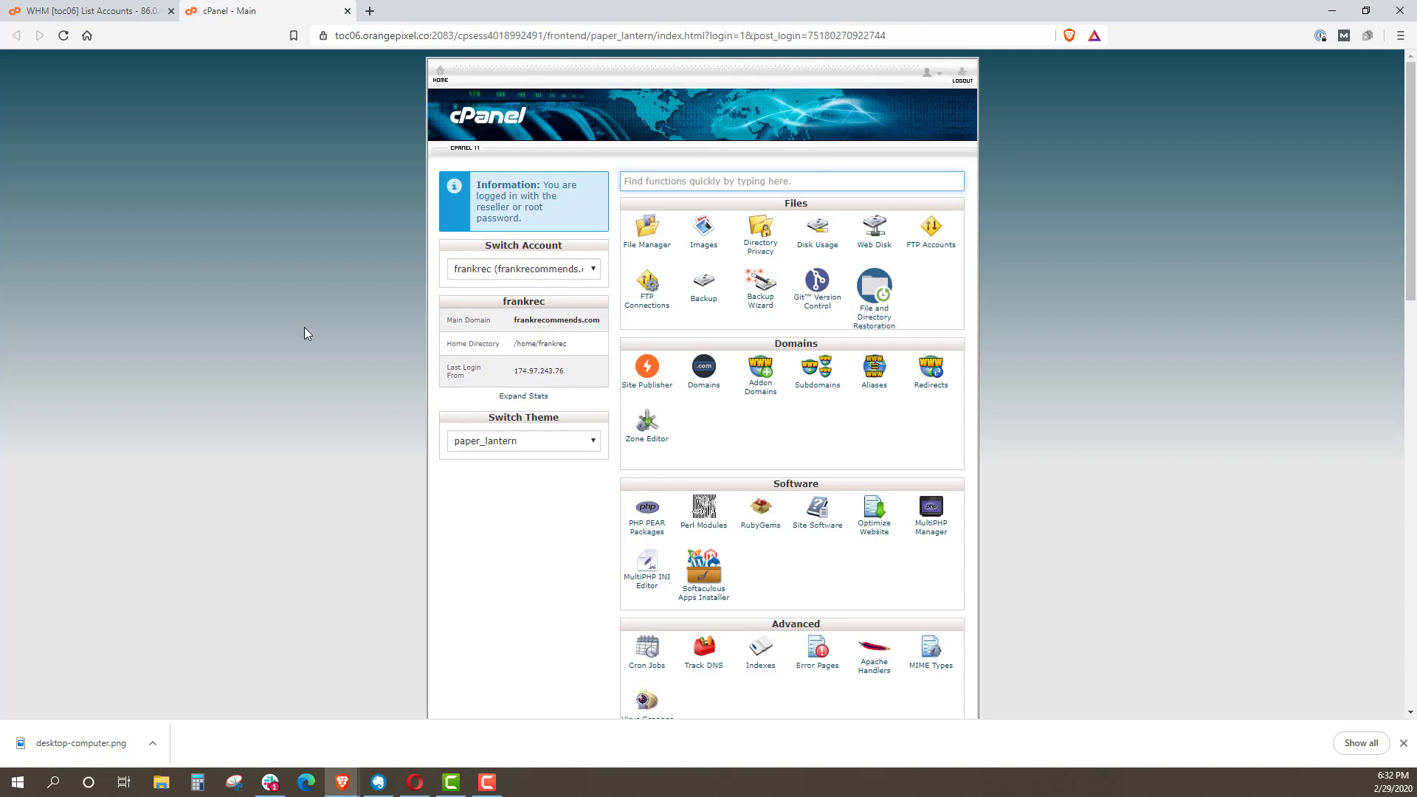
Close the WHM List Accounts tab, leaving the cPanel home page open
{"action": "left_click", "coordinate": [171, 11]}
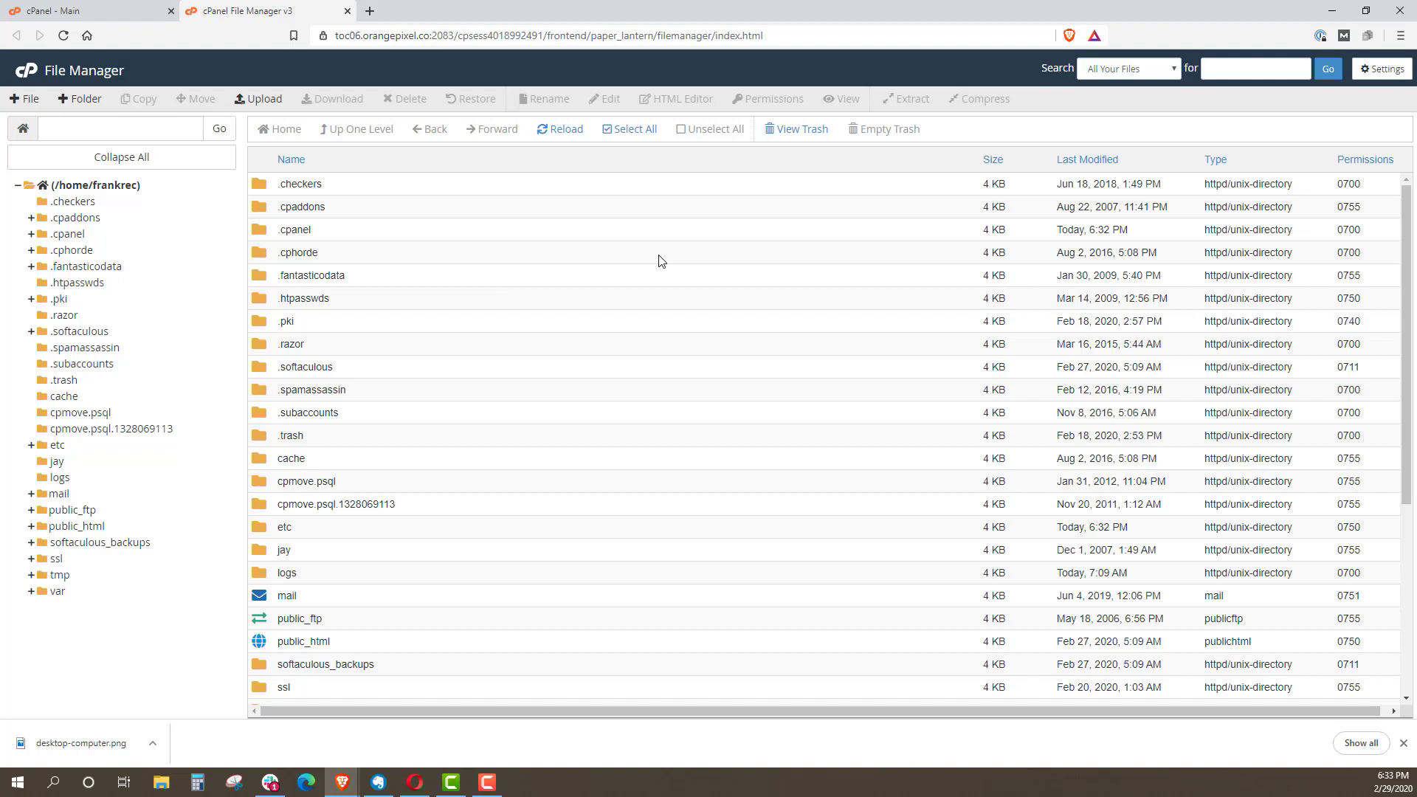
Scroll down to the public_html folder and enter it to list the WordPress files
{"action": "scroll", "coordinate": [659, 269], "scroll_direction": "down", "scroll_amount": 3}
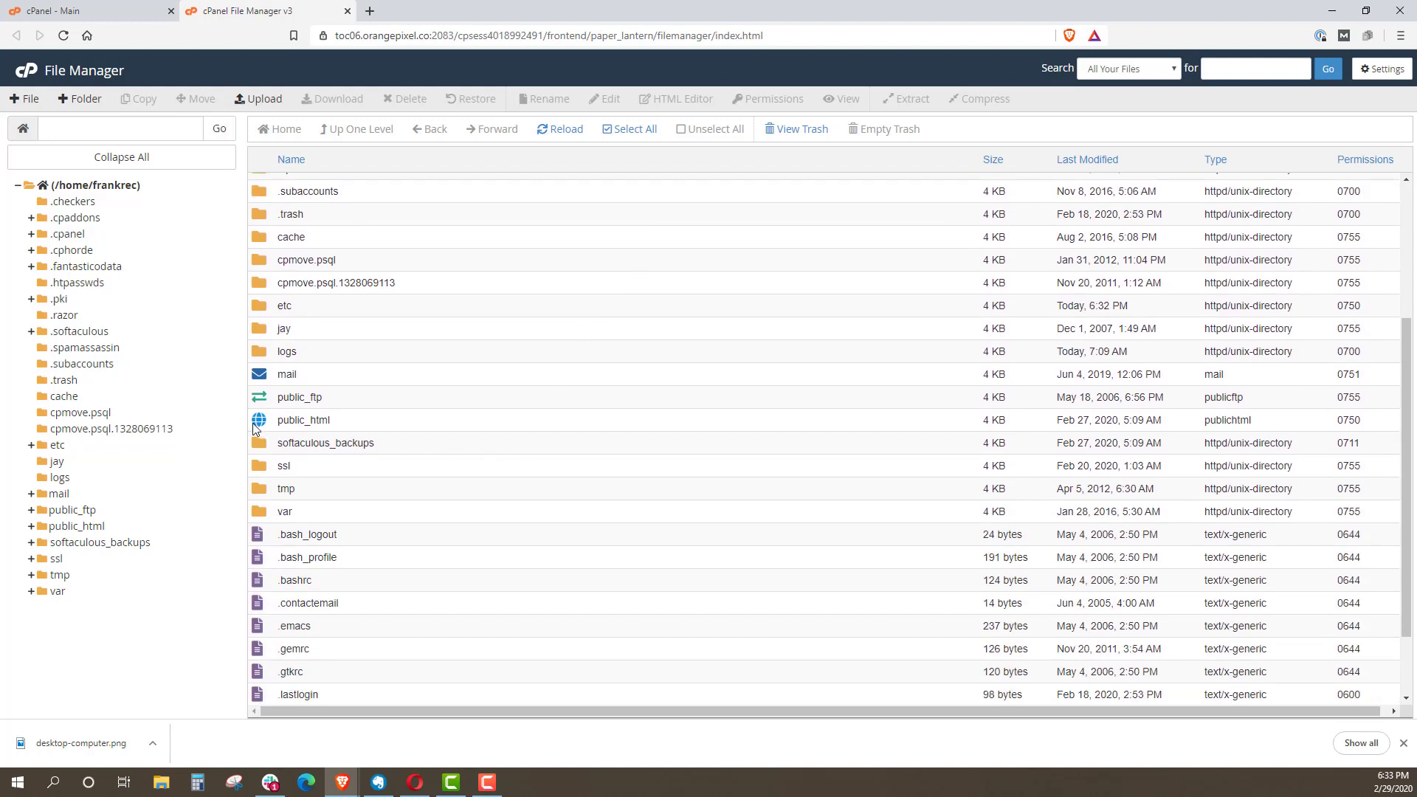
{"action": "left_click", "coordinate": [256, 427]}
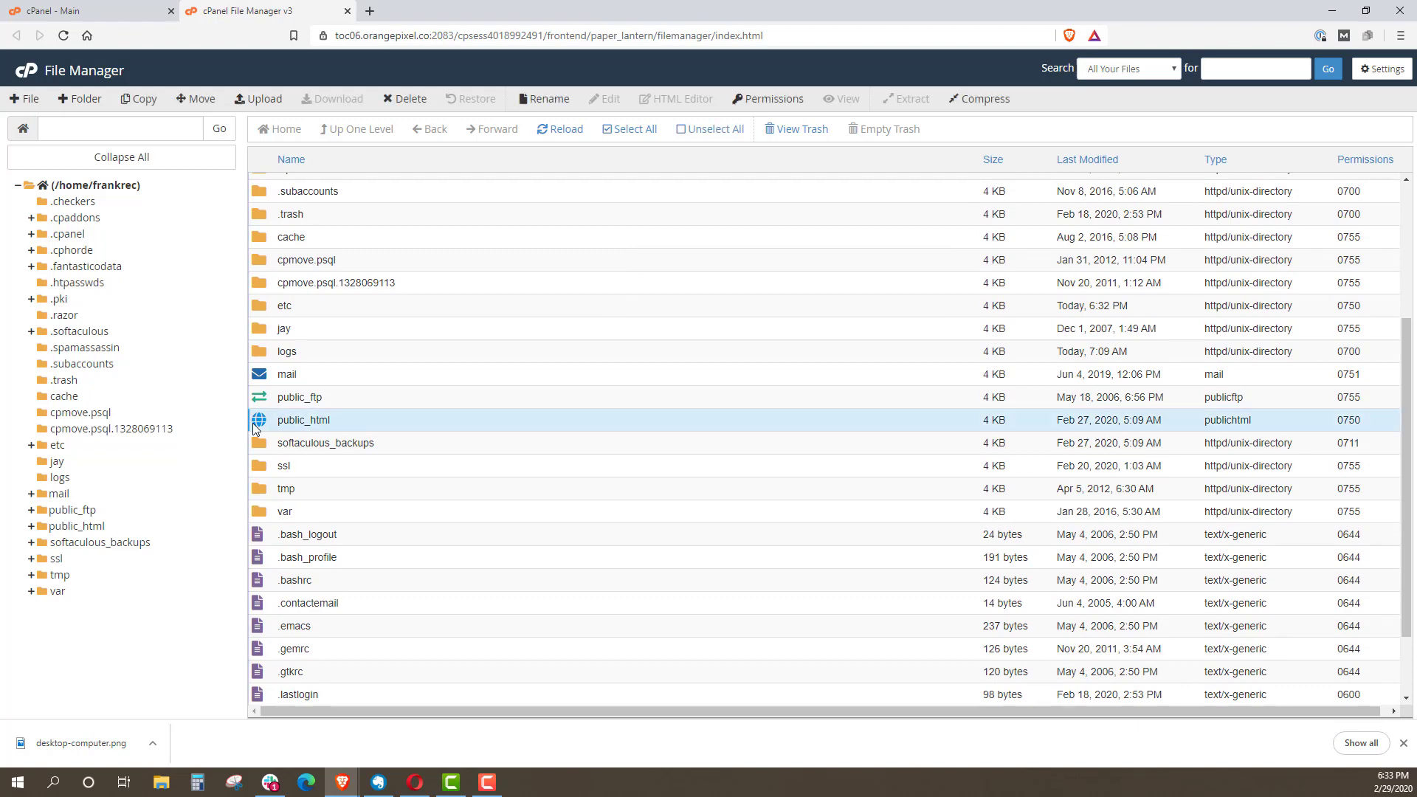
{"action": "double_click", "coordinate": [255, 427]}
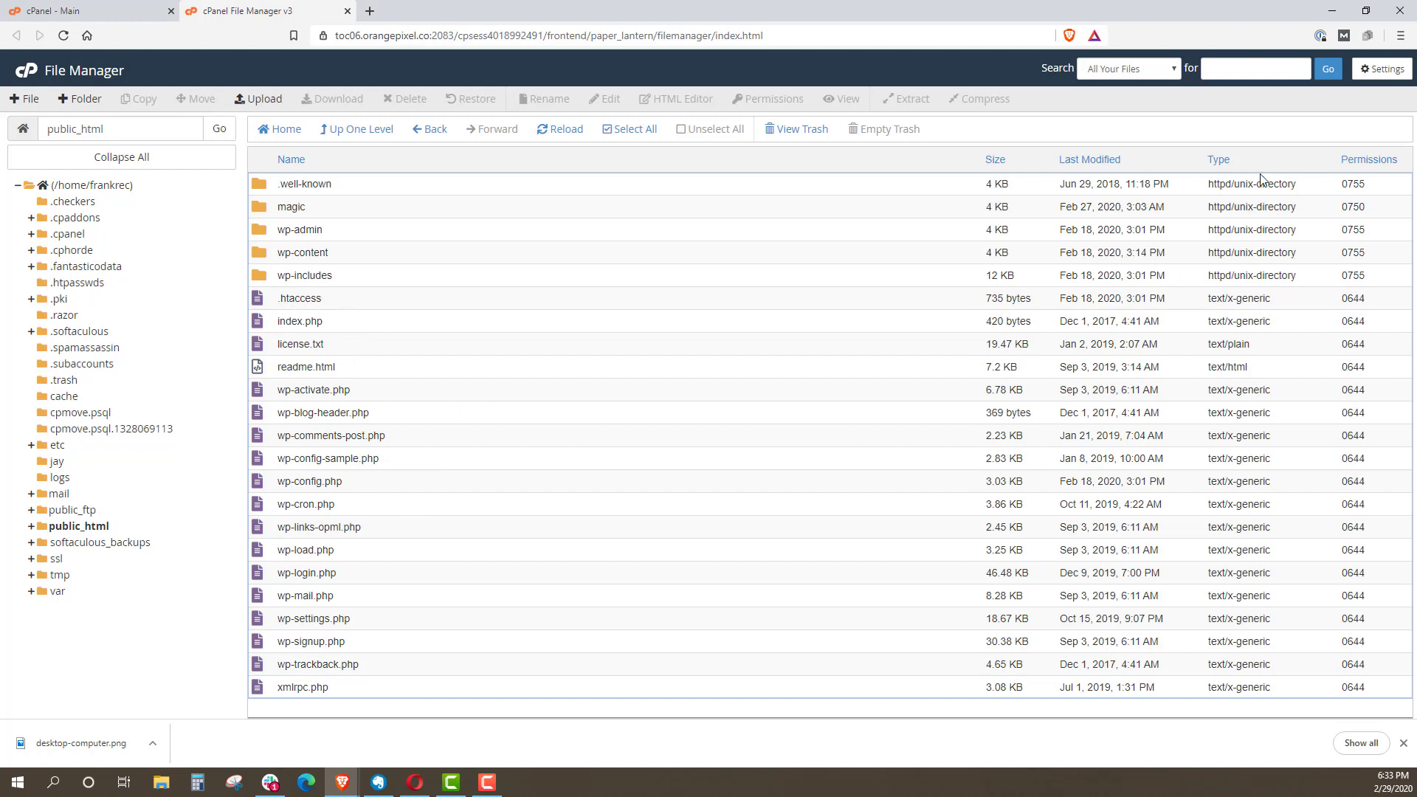
{"action": "left_click", "coordinate": [1389, 76]}
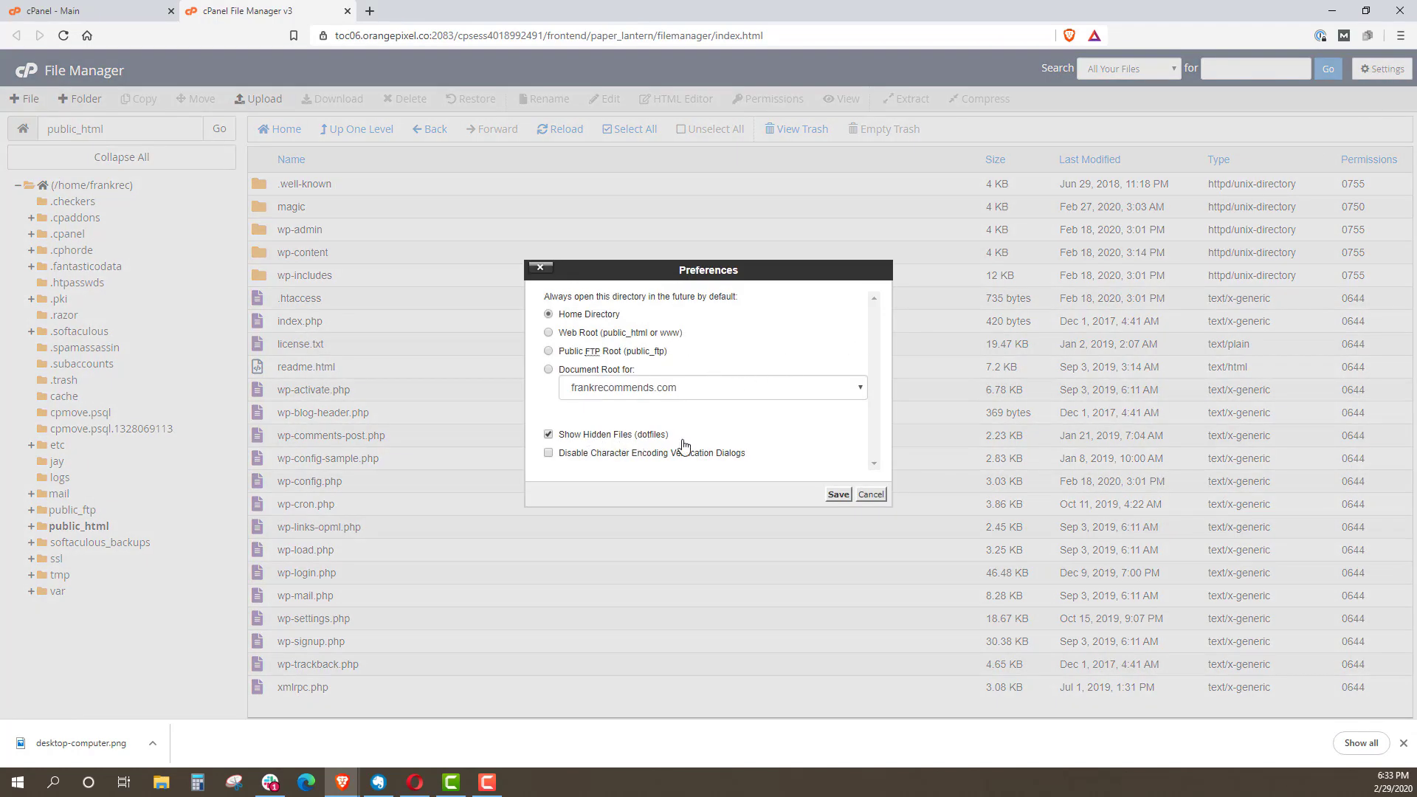
{"action": "left_click", "coordinate": [859, 497]}
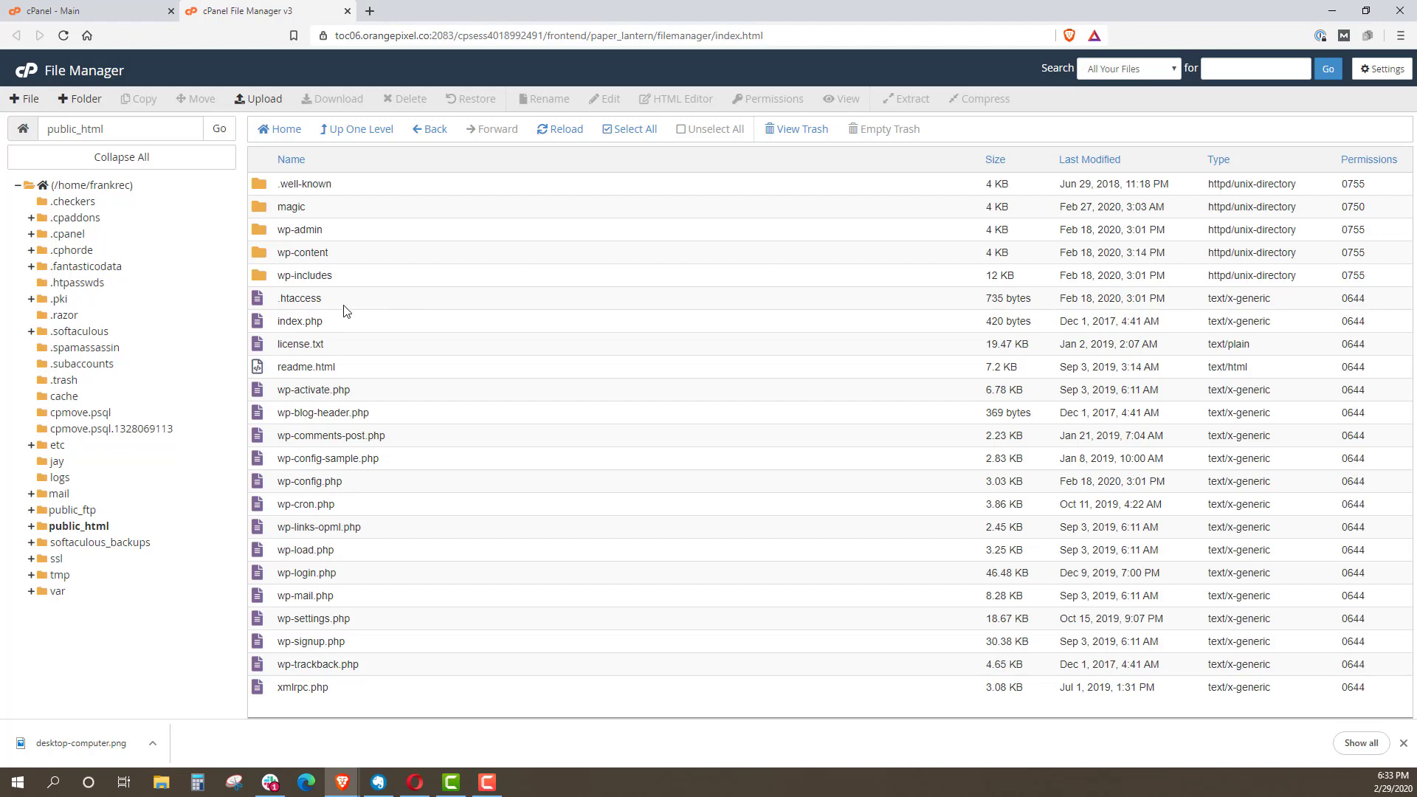
{"action": "left_click", "coordinate": [24, 98]}
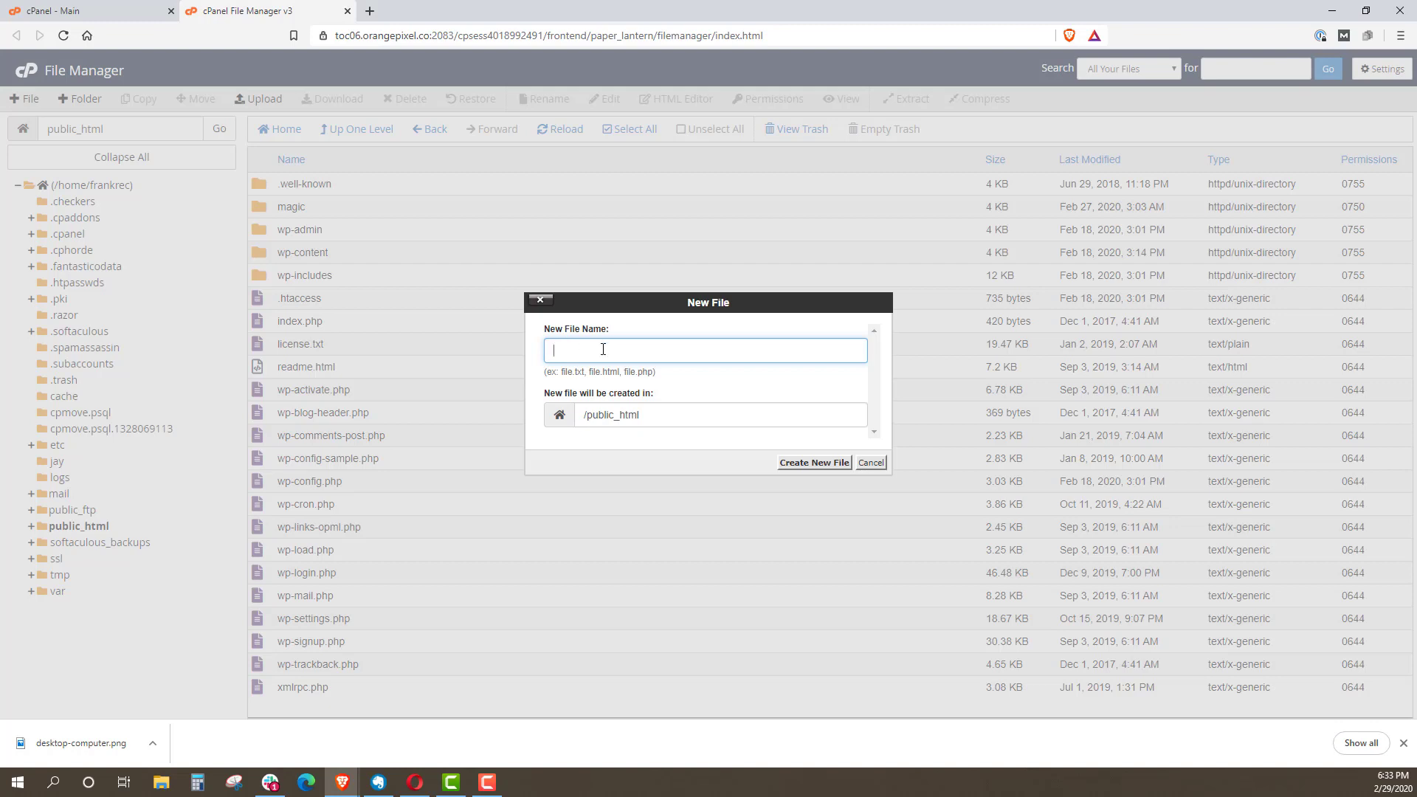
{"action": "type", "text": ".htaccess"}
{"action": "left_click", "coordinate": [881, 467]}
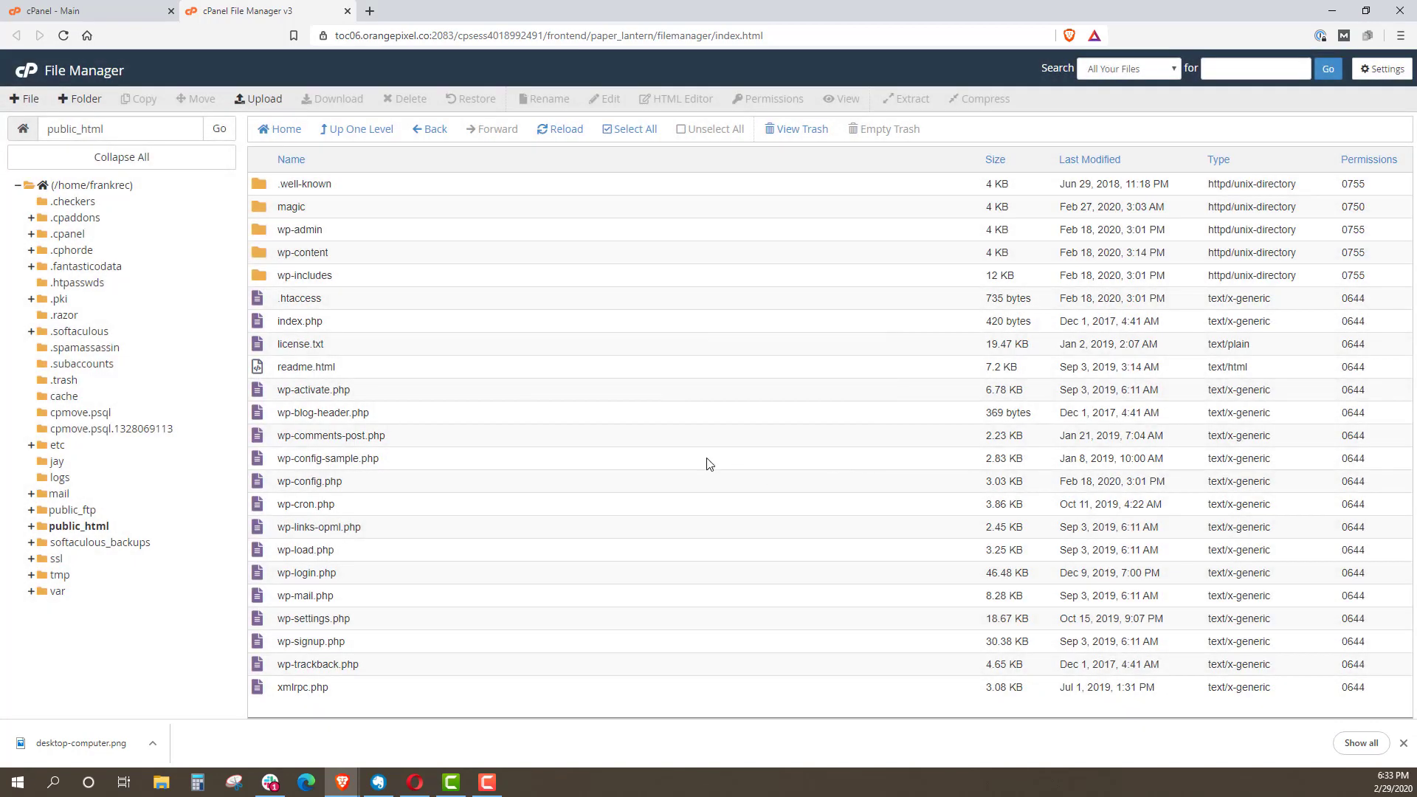
Open the public_html .htaccess file in the code editor
{"action": "left_click", "coordinate": [290, 306]}
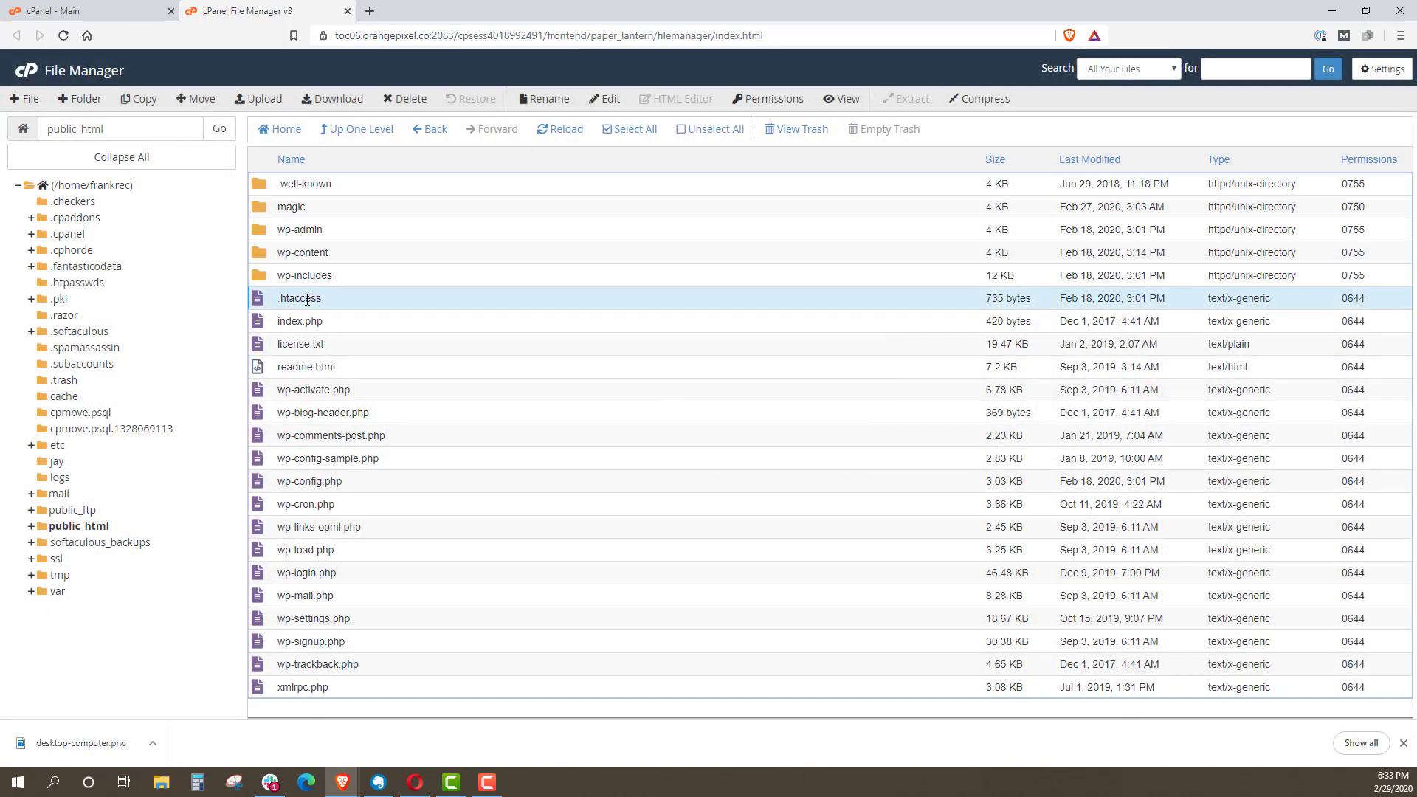
{"action": "right_click", "coordinate": [301, 308]}
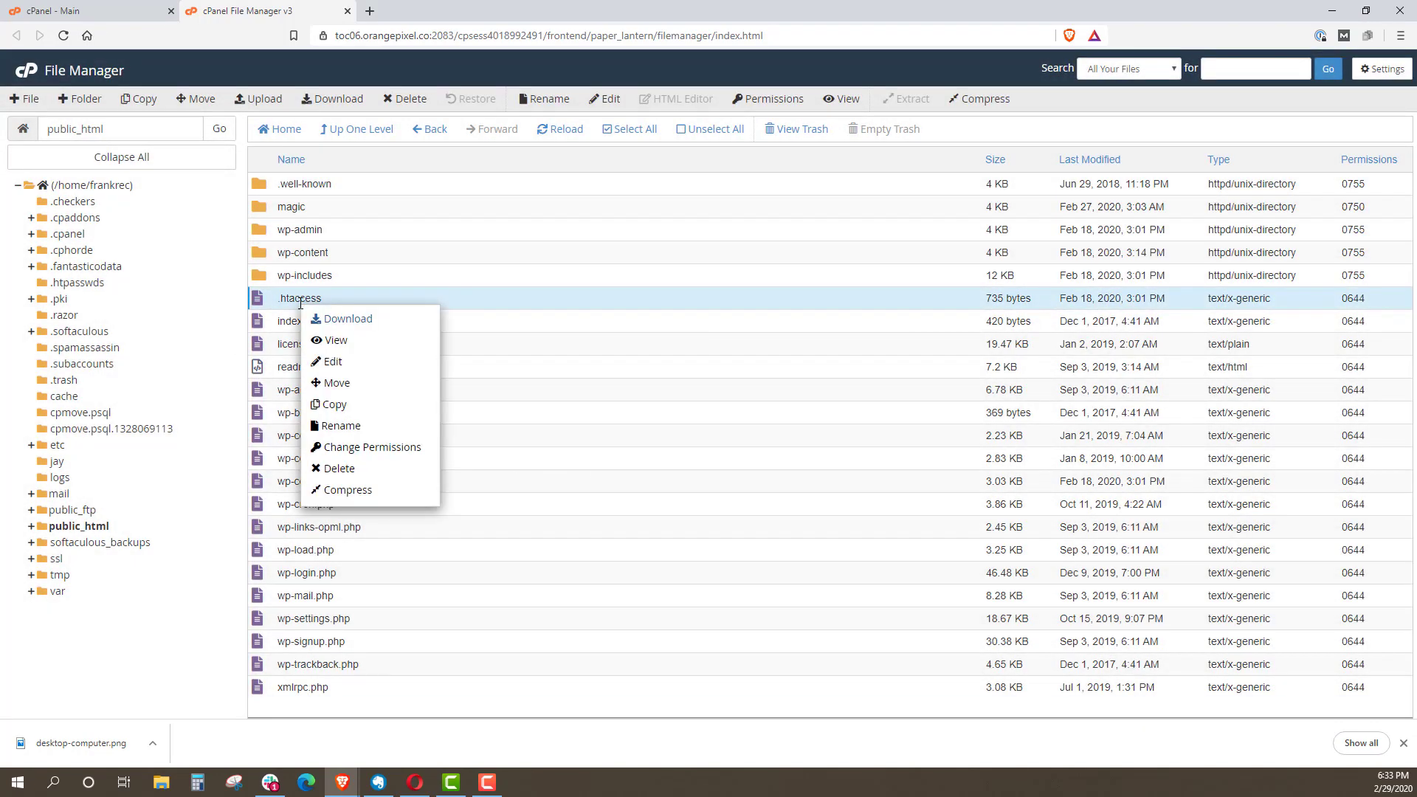
{"action": "left_click", "coordinate": [332, 362]}
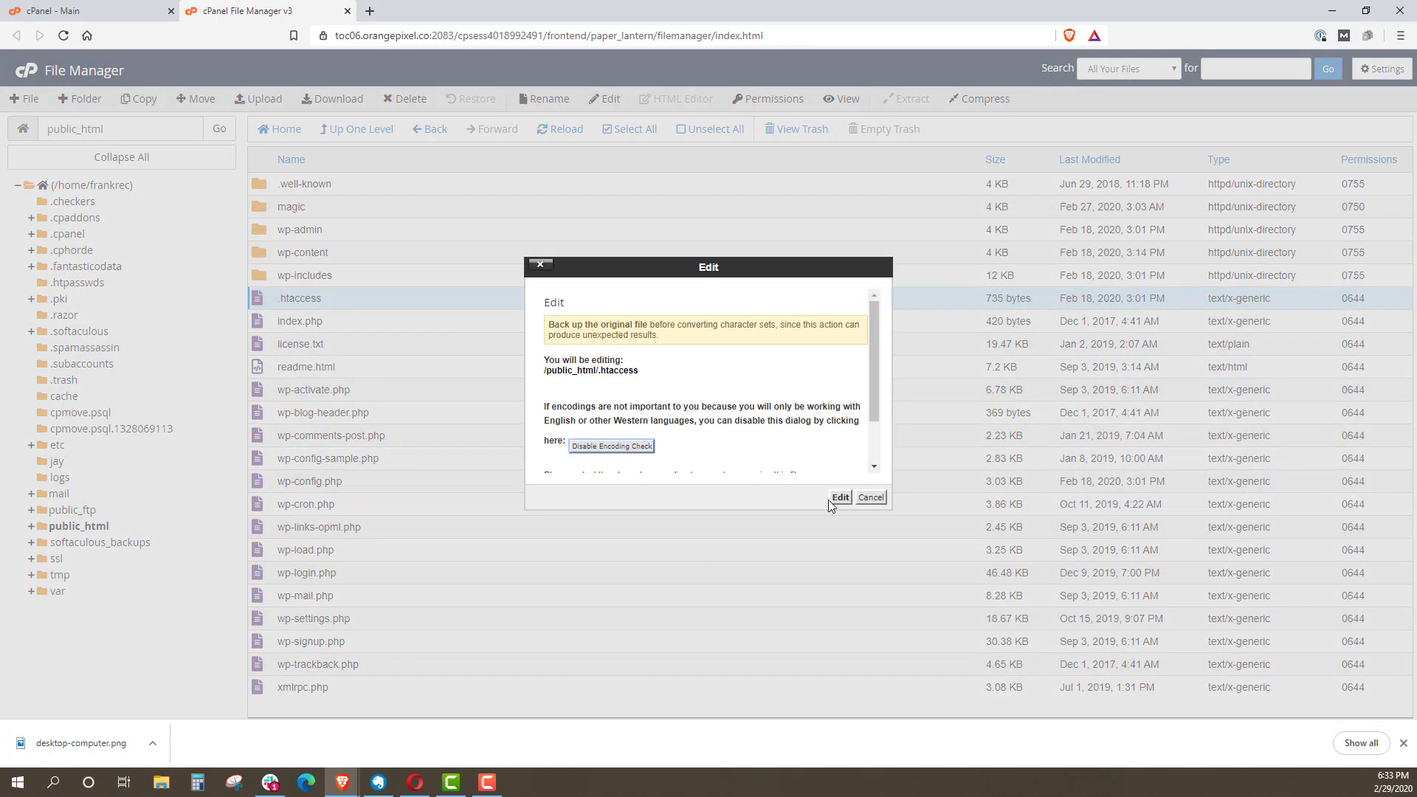
Add blank lines after the last directive and start line 24 with '/'
{"action": "scroll", "coordinate": [733, 424], "scroll_direction": "down", "scroll_amount": 2}
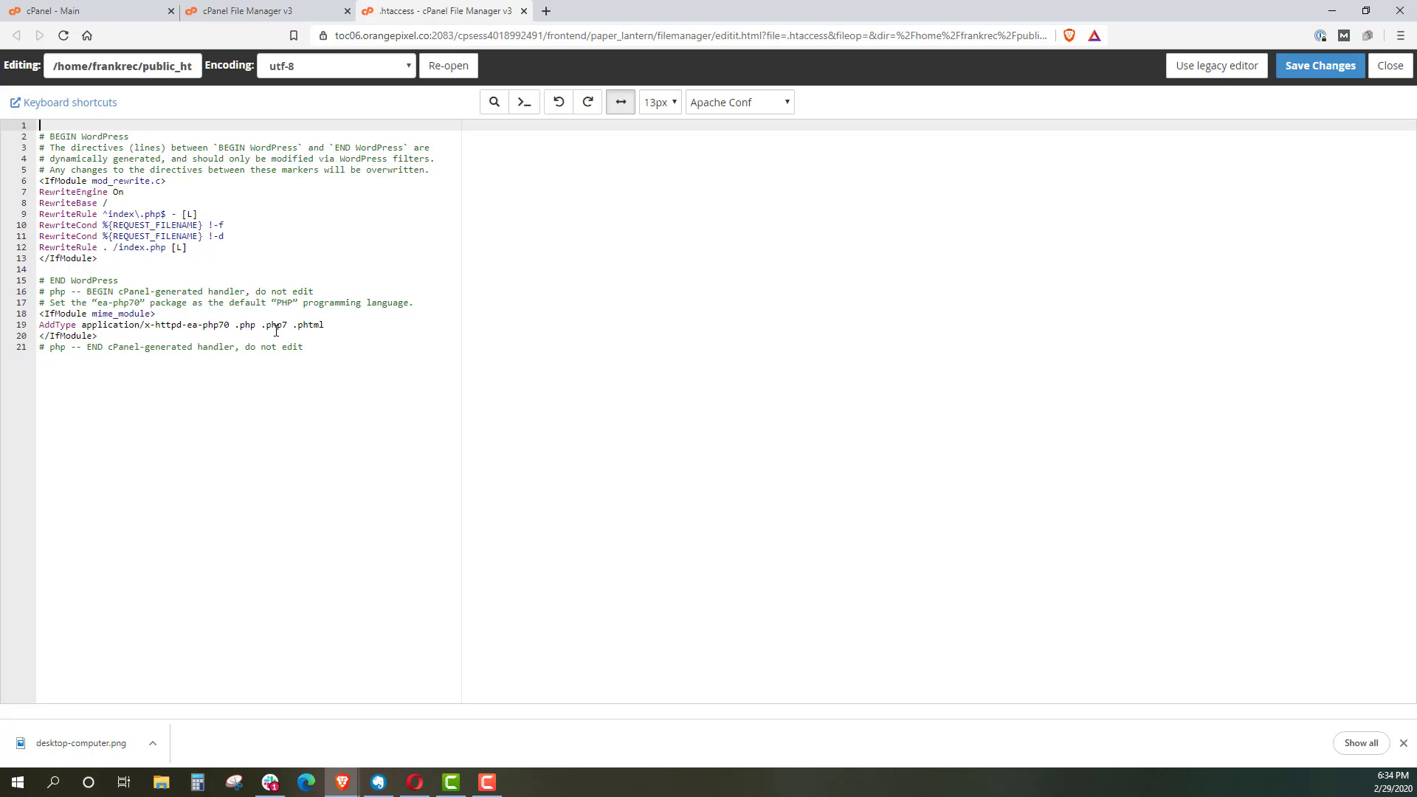
{"action": "left_click", "coordinate": [319, 345]}
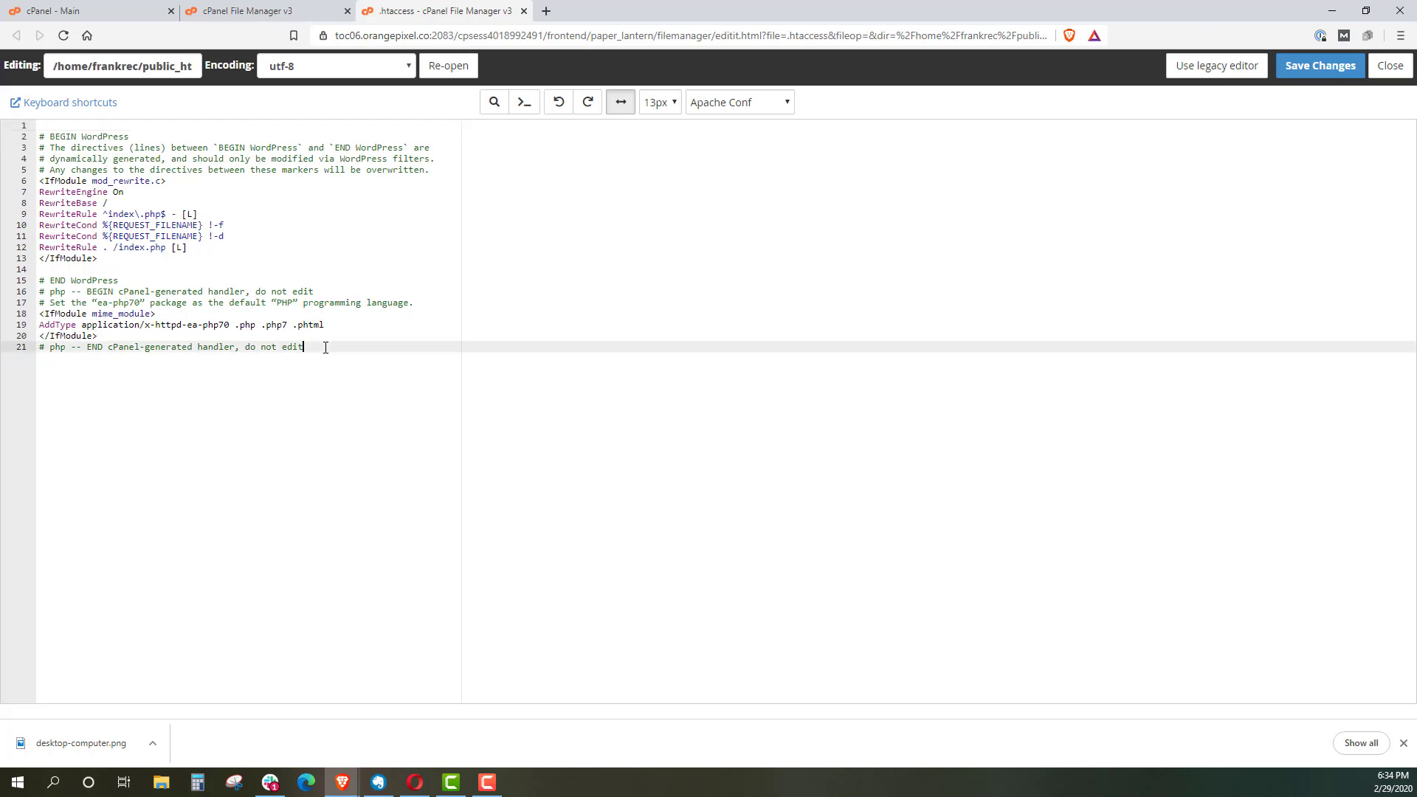
{"action": "key", "text": "Return"}
{"action": "key", "text": "Return"}
{"action": "key", "text": "Return"}
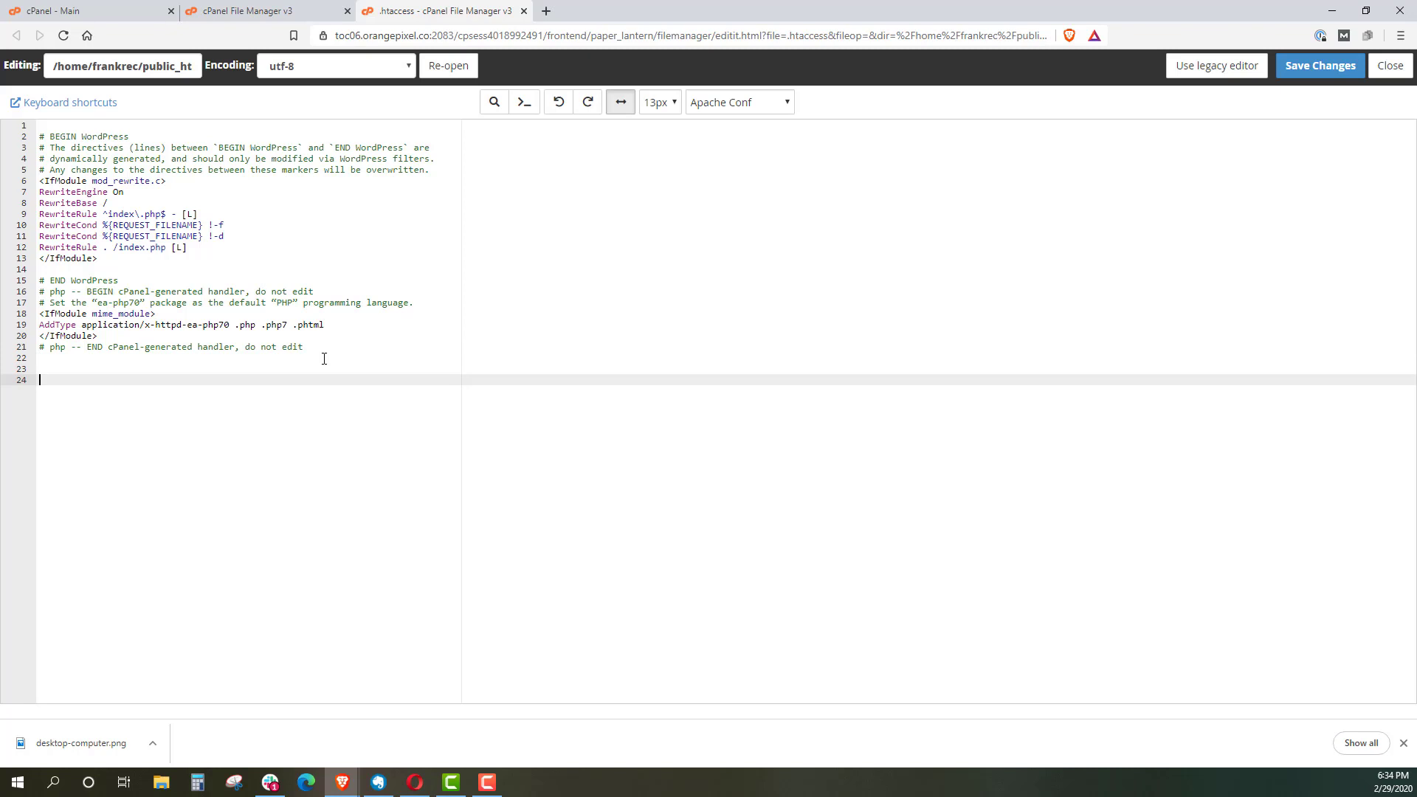
{"action": "type", "text": "/"}
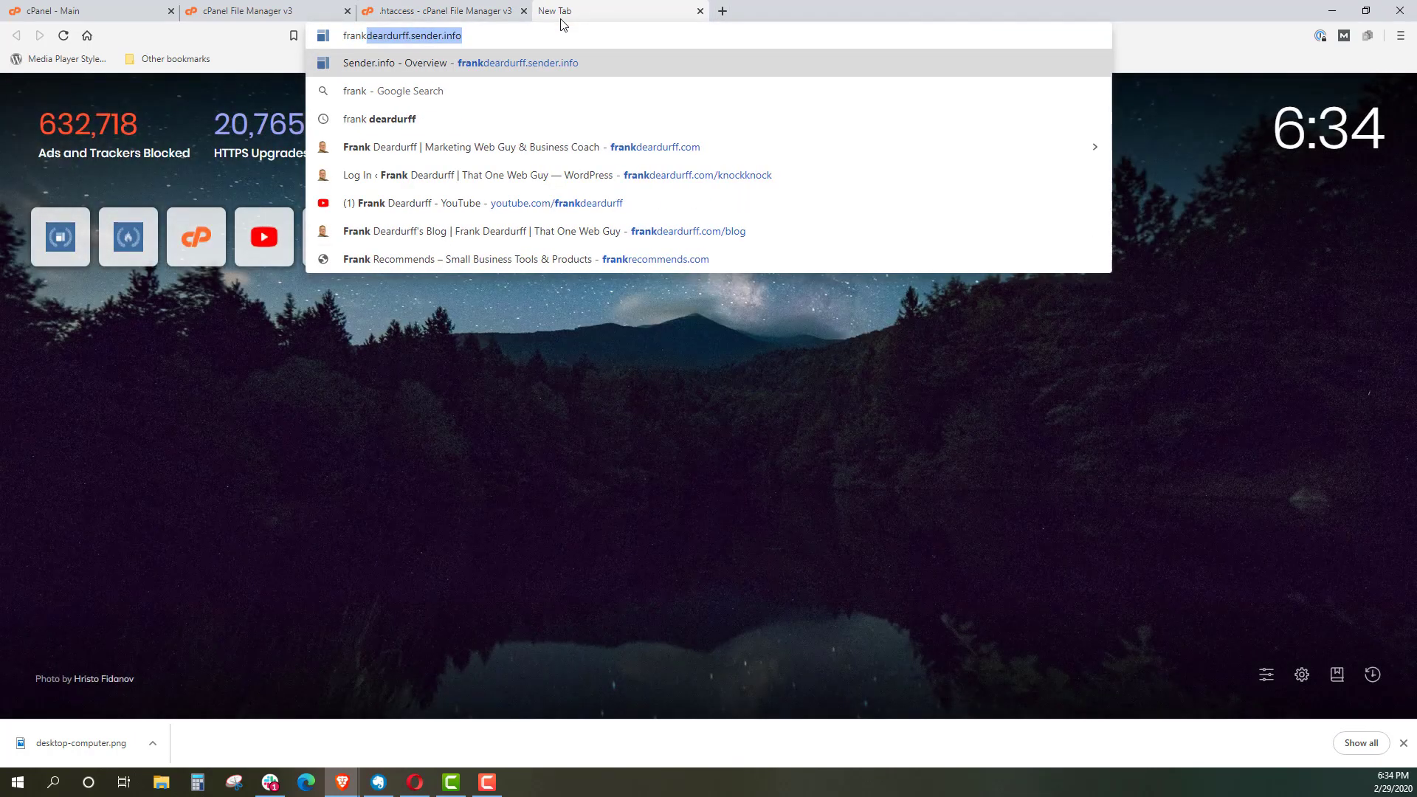
Load frankrecommends.com and browse down to its pricing plans section
{"action": "key", "text": "Right"}
{"action": "key", "text": "Return"}
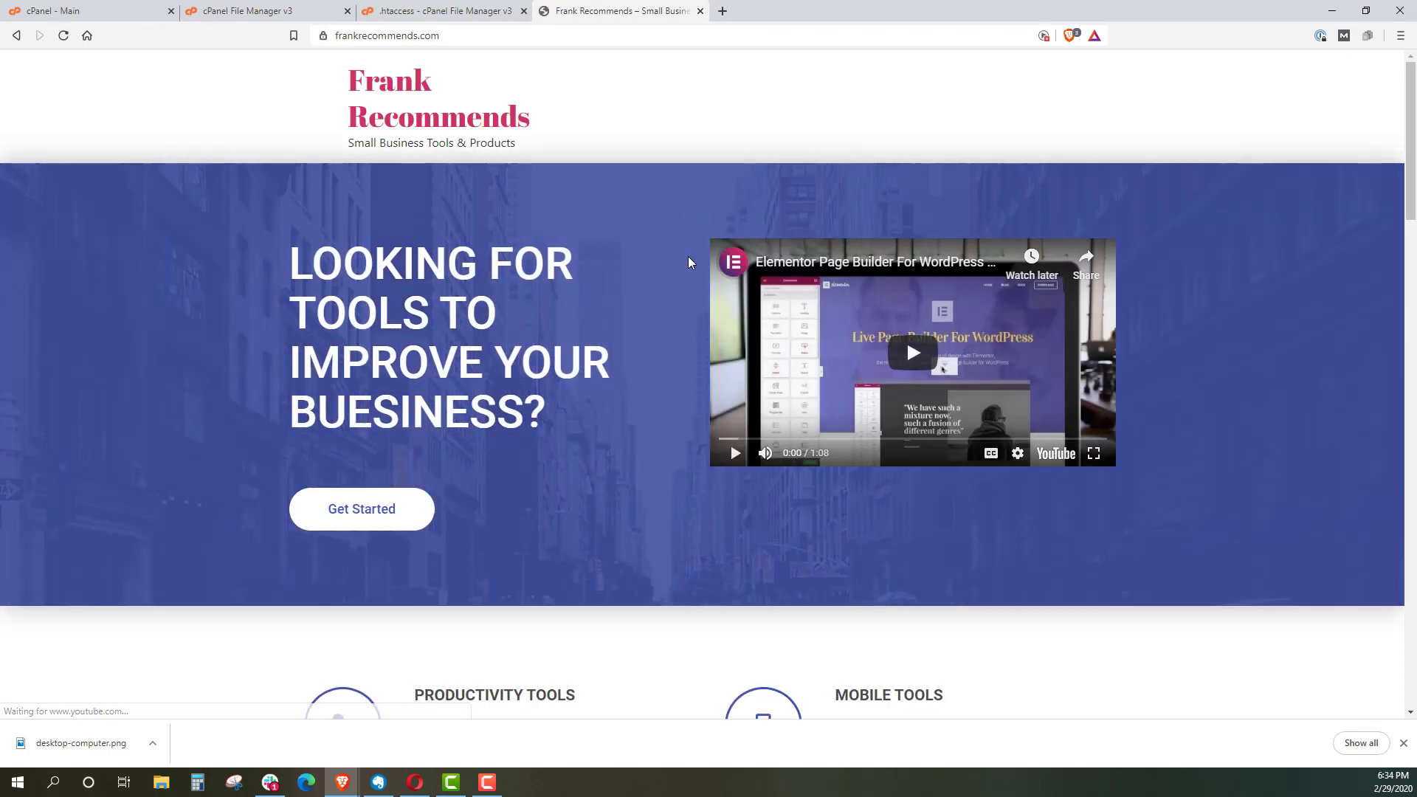
{"action": "scroll", "coordinate": [687, 280], "scroll_direction": "down", "scroll_amount": 9}
{"action": "scroll", "coordinate": [687, 325], "scroll_direction": "down", "scroll_amount": 15}
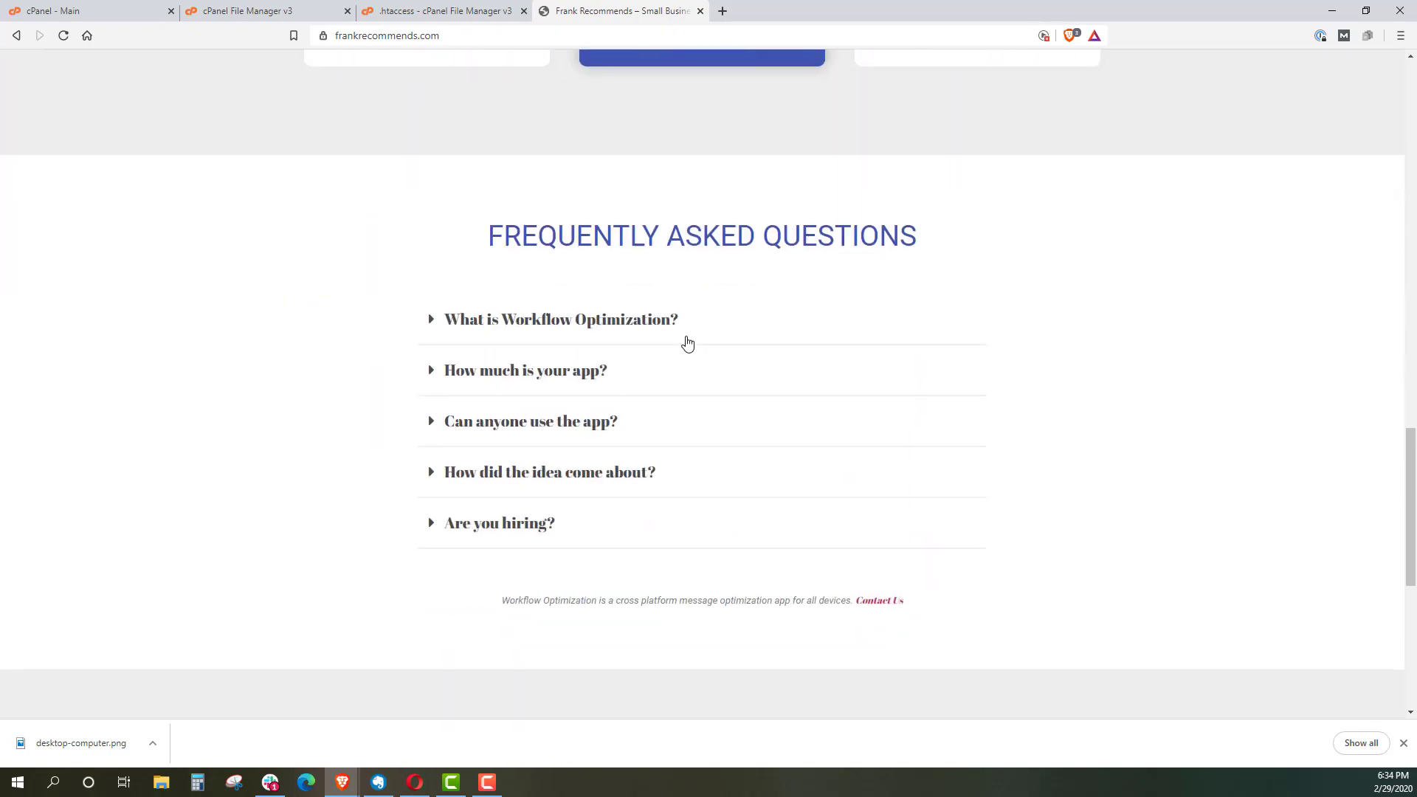
{"action": "scroll", "coordinate": [702, 322], "scroll_direction": "up", "scroll_amount": 12}
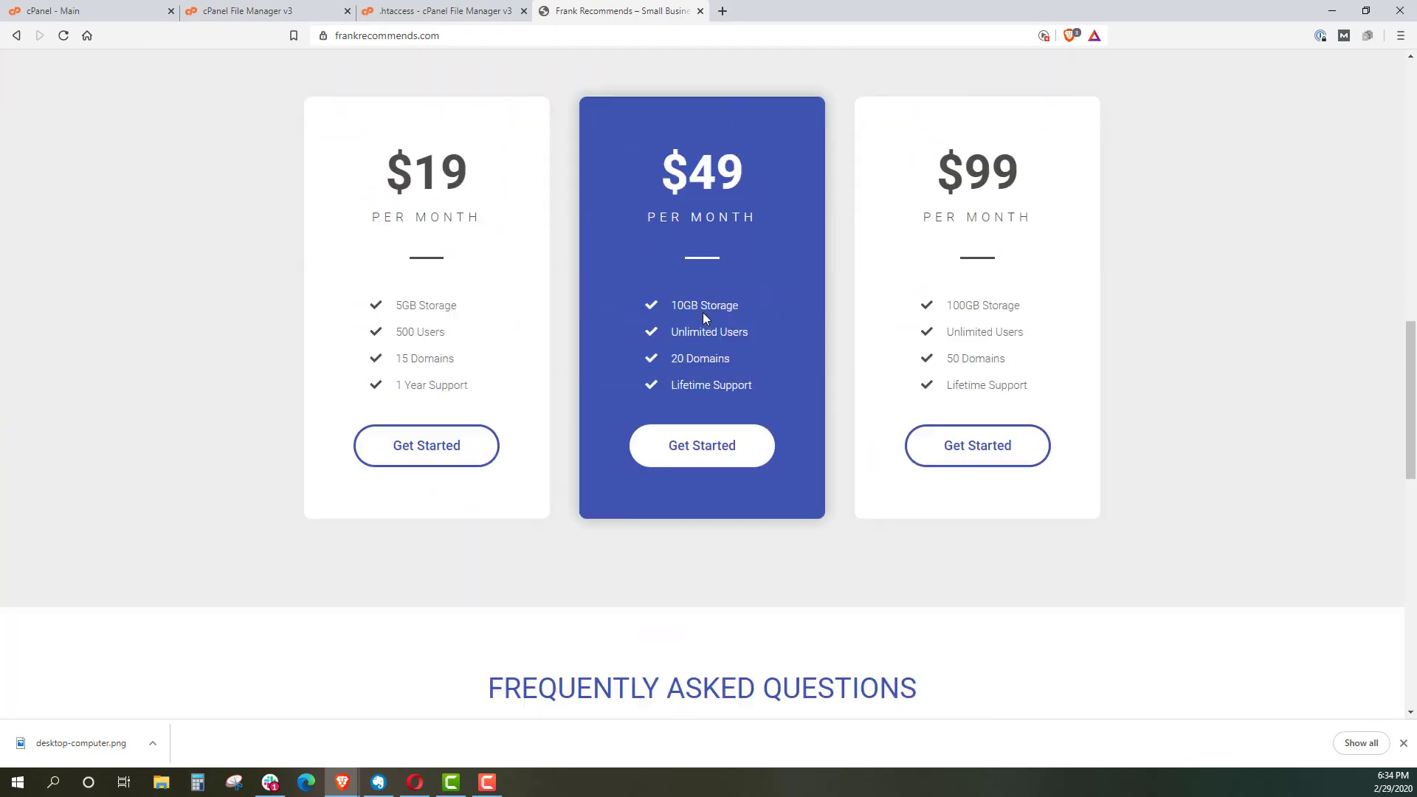
{"action": "scroll", "coordinate": [703, 317], "scroll_direction": "down", "scroll_amount": 4}
{"action": "scroll", "coordinate": [703, 317], "scroll_direction": "up", "scroll_amount": 12}
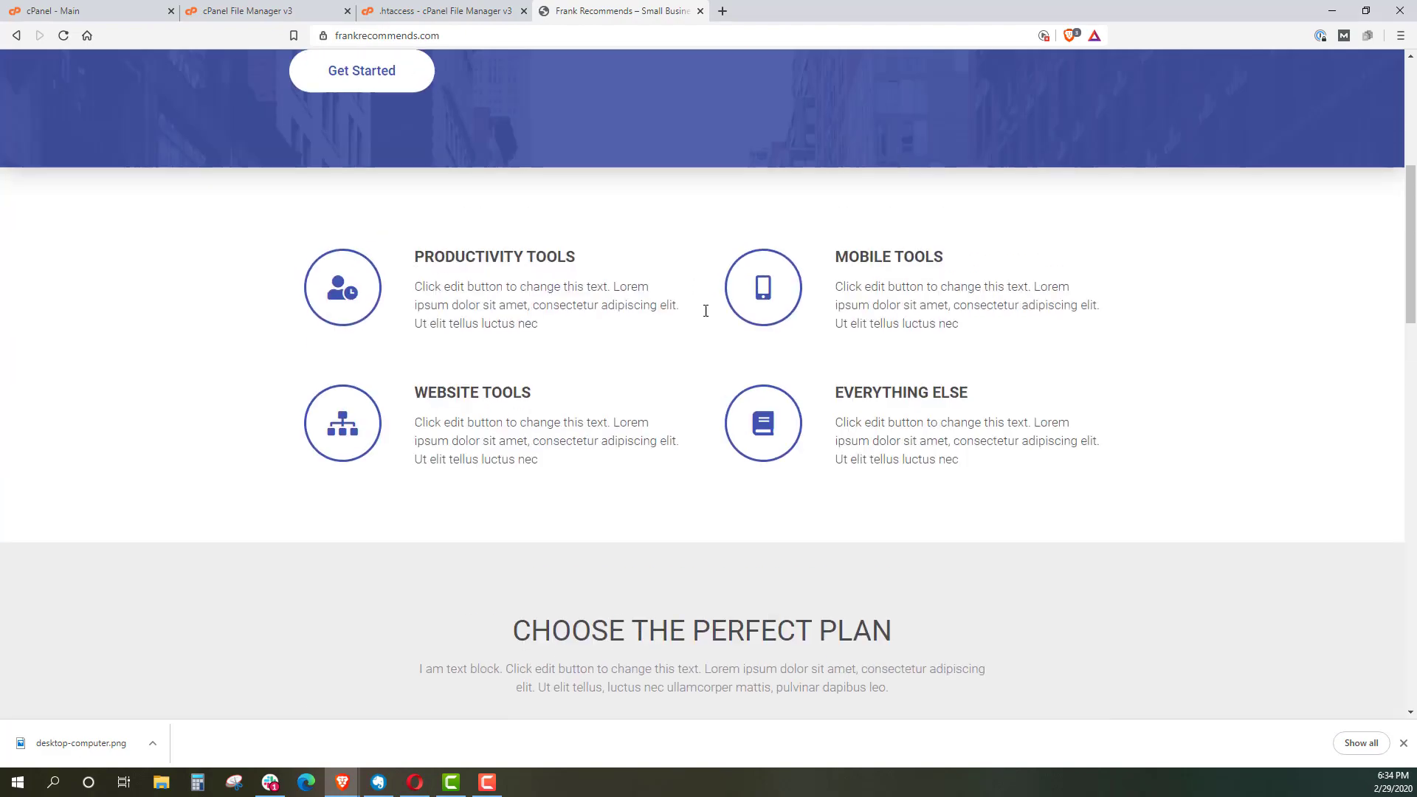
{"action": "left_click", "coordinate": [407, 374]}
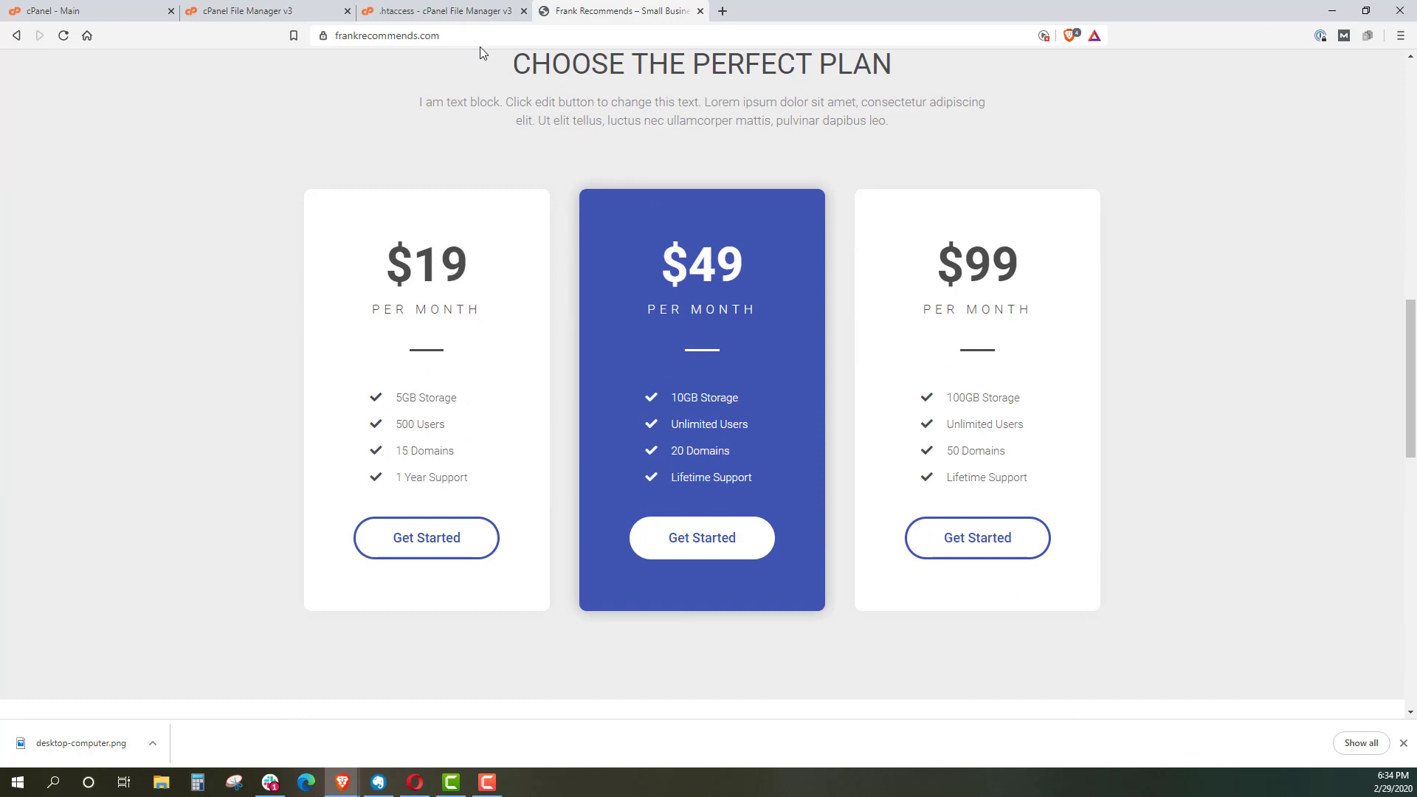
Load frankrecommends.com/business to confirm the 404 error, then return to the .htaccess editor
{"action": "left_click", "coordinate": [476, 35]}
{"action": "left_click", "coordinate": [476, 36]}
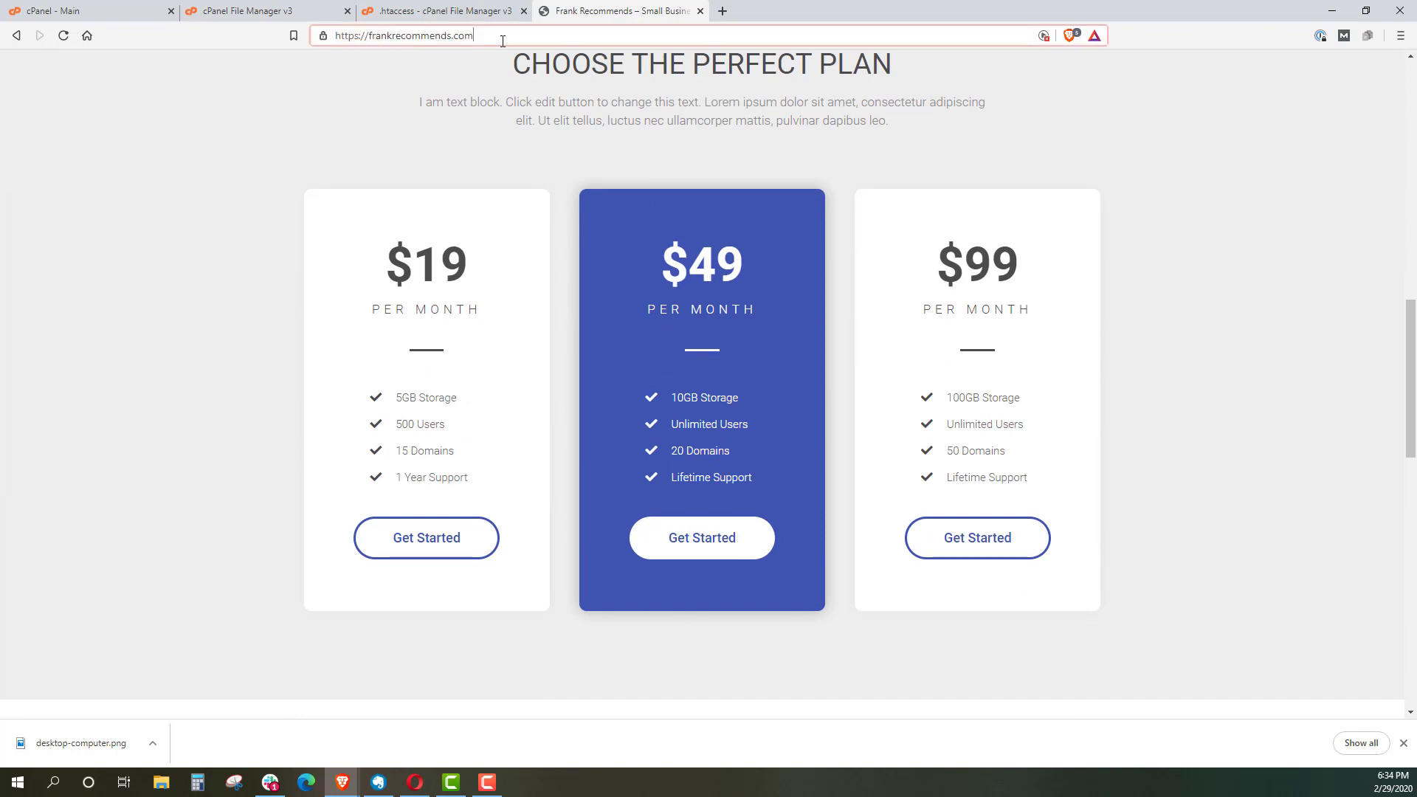
{"action": "type", "text": "/"}
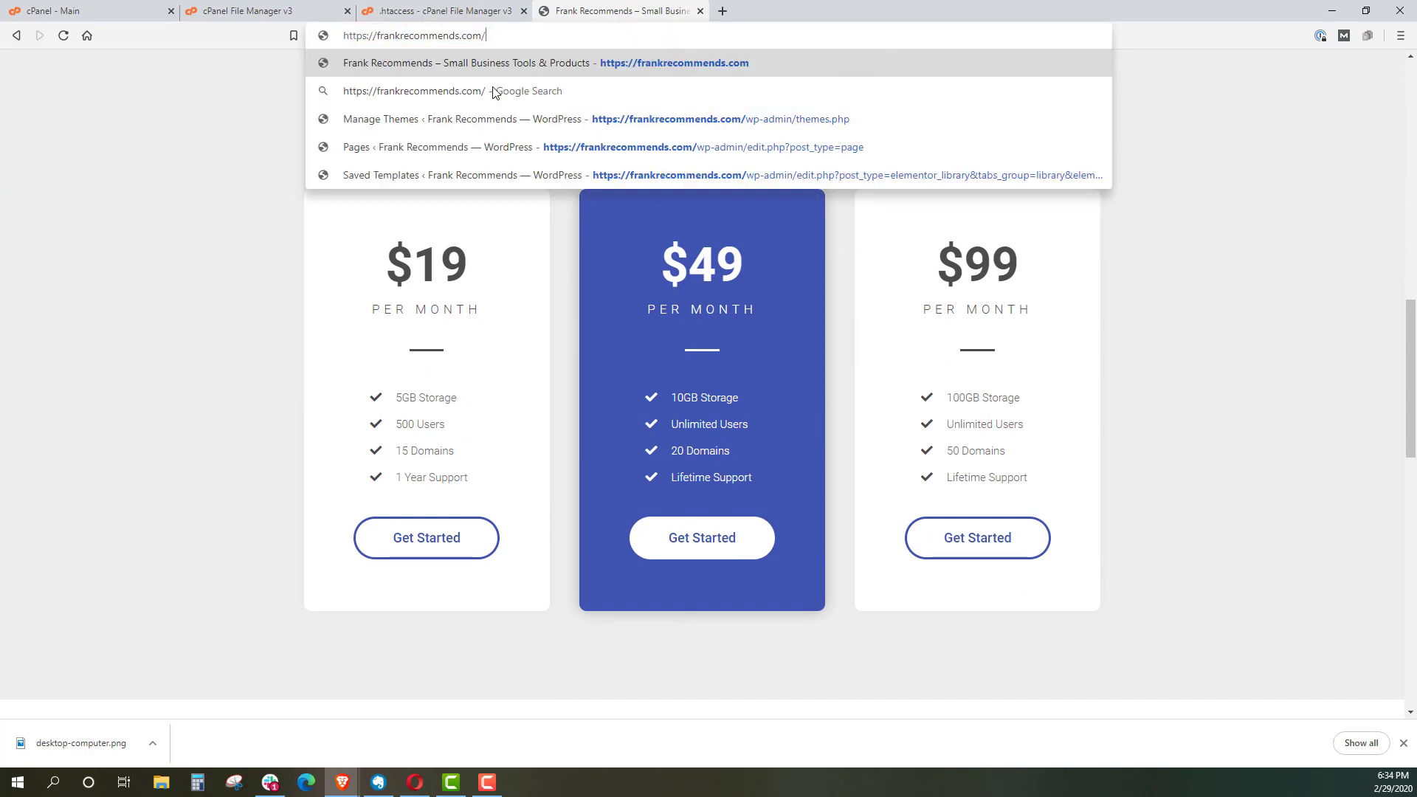
{"action": "type", "text": "busin"}
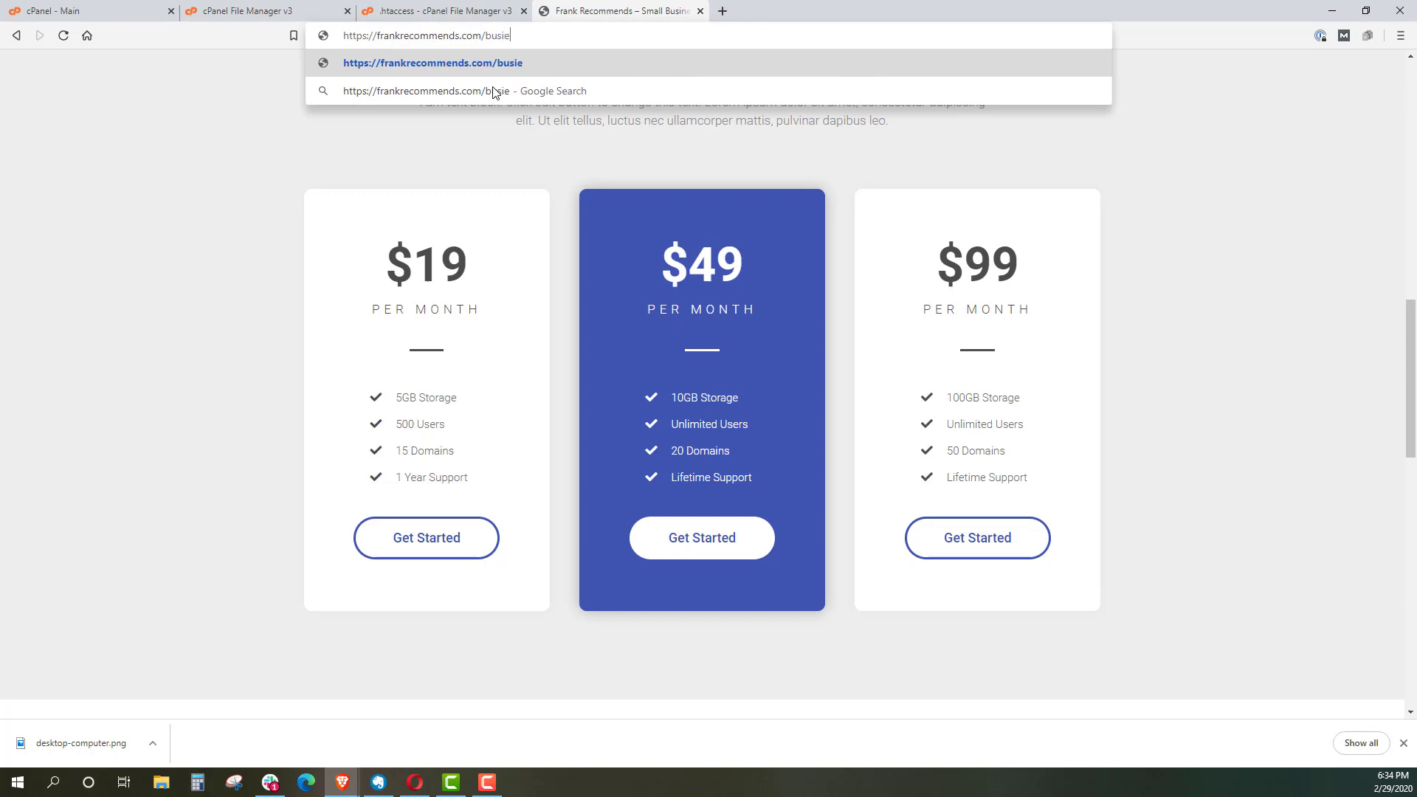
{"action": "type", "text": "ess"}
{"action": "key", "text": "Return"}
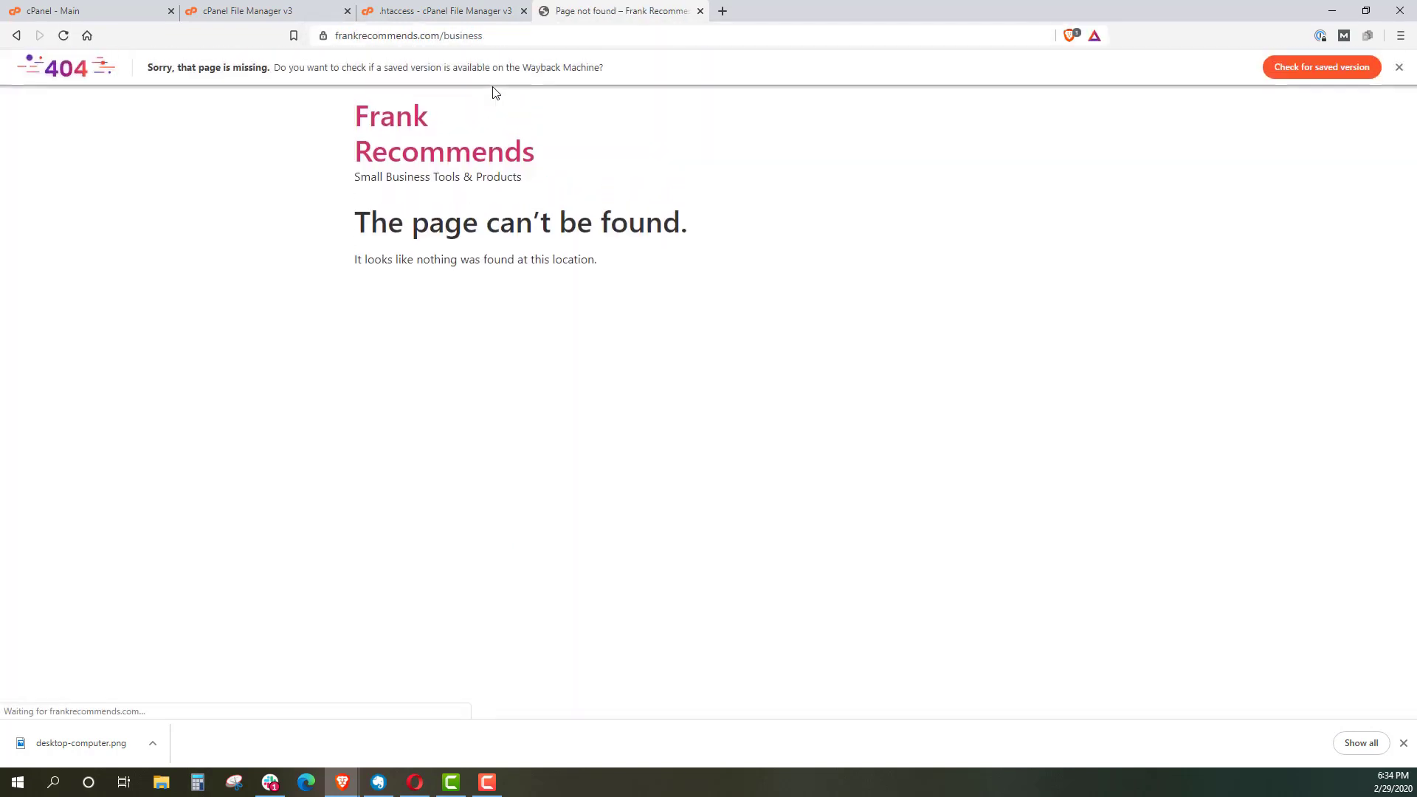
{"action": "left_click", "coordinate": [481, 12]}
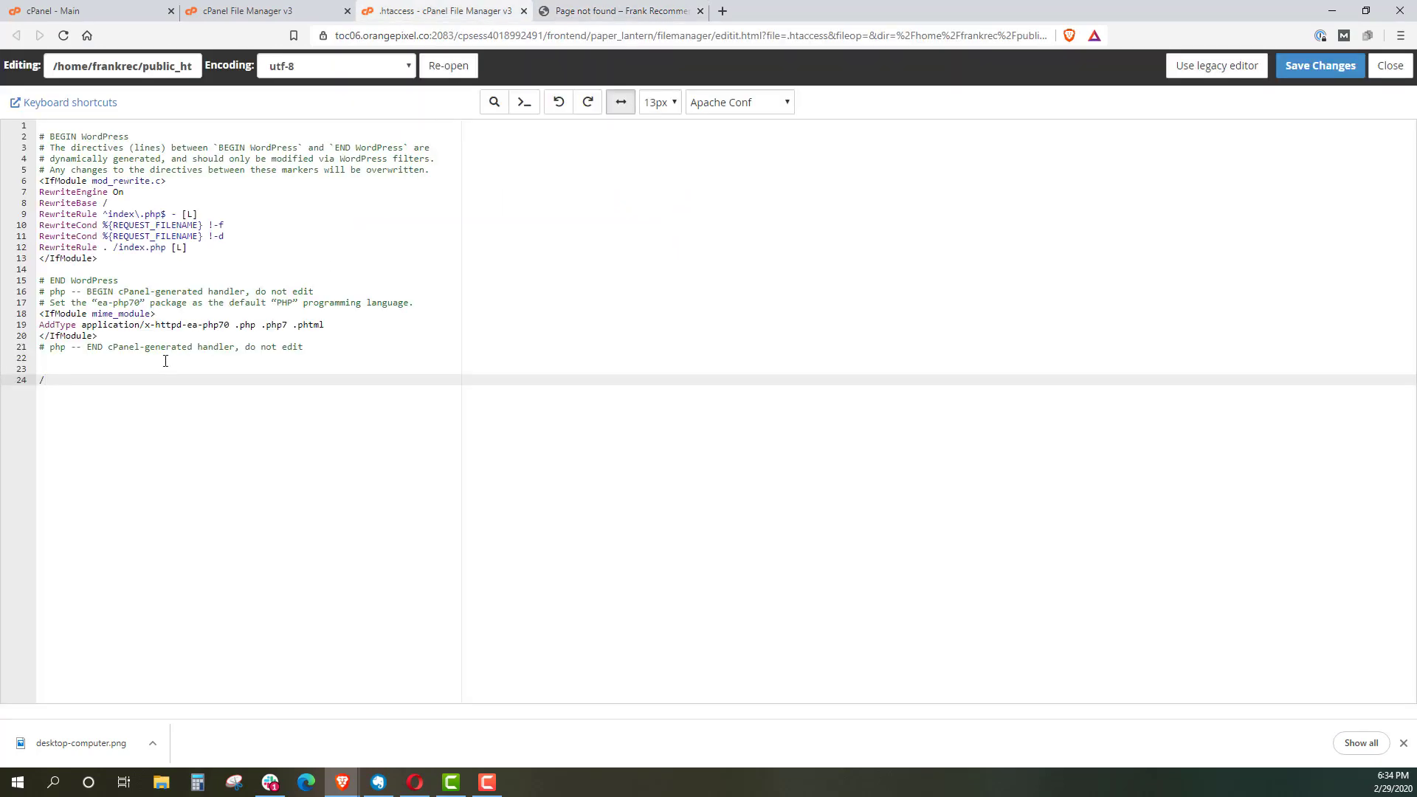
{"action": "key", "text": "BackSpace"}
{"action": "type", "text": "REDIRECT /business https://frankdeardurff.com"}
{"action": "left_click", "coordinate": [1299, 66]}
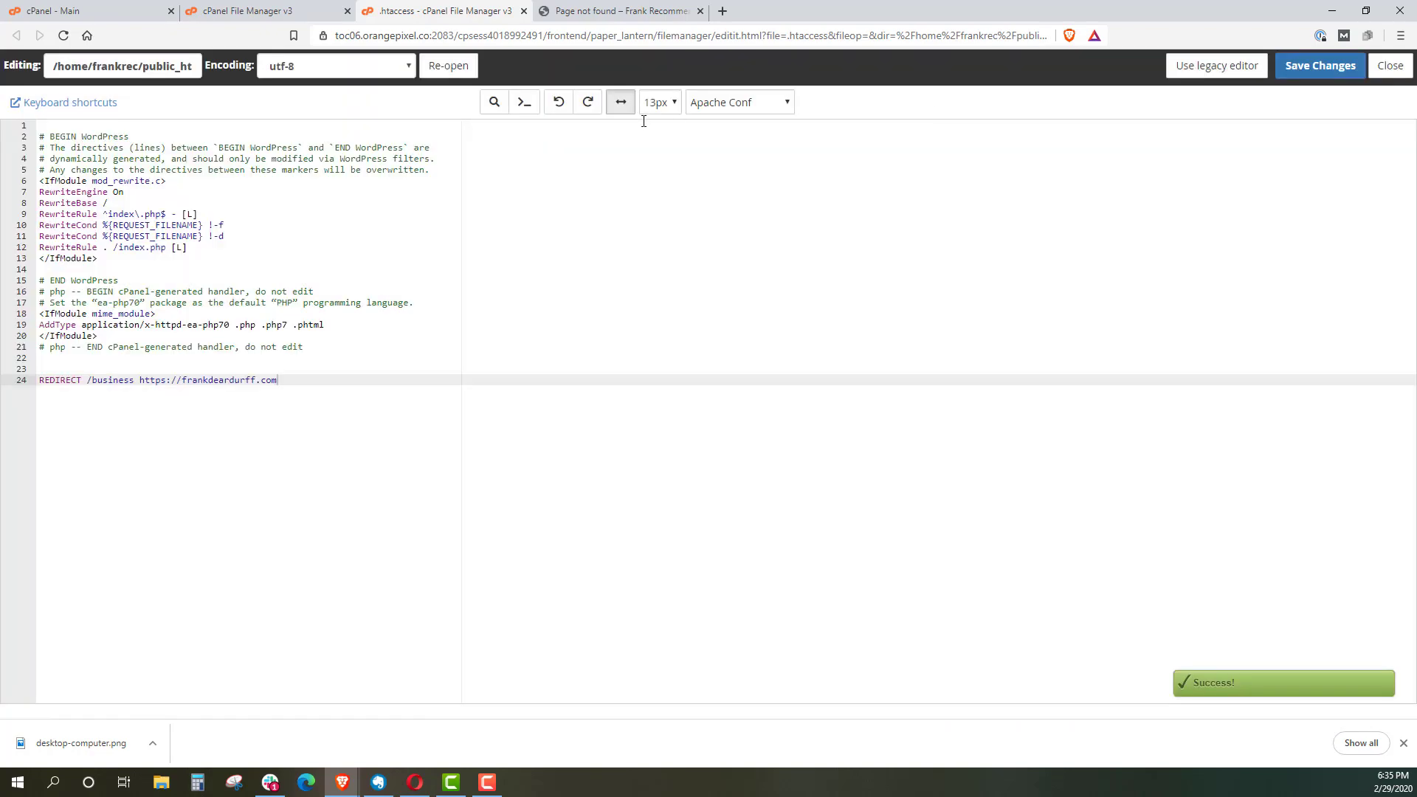
{"action": "left_click", "coordinate": [659, 11]}
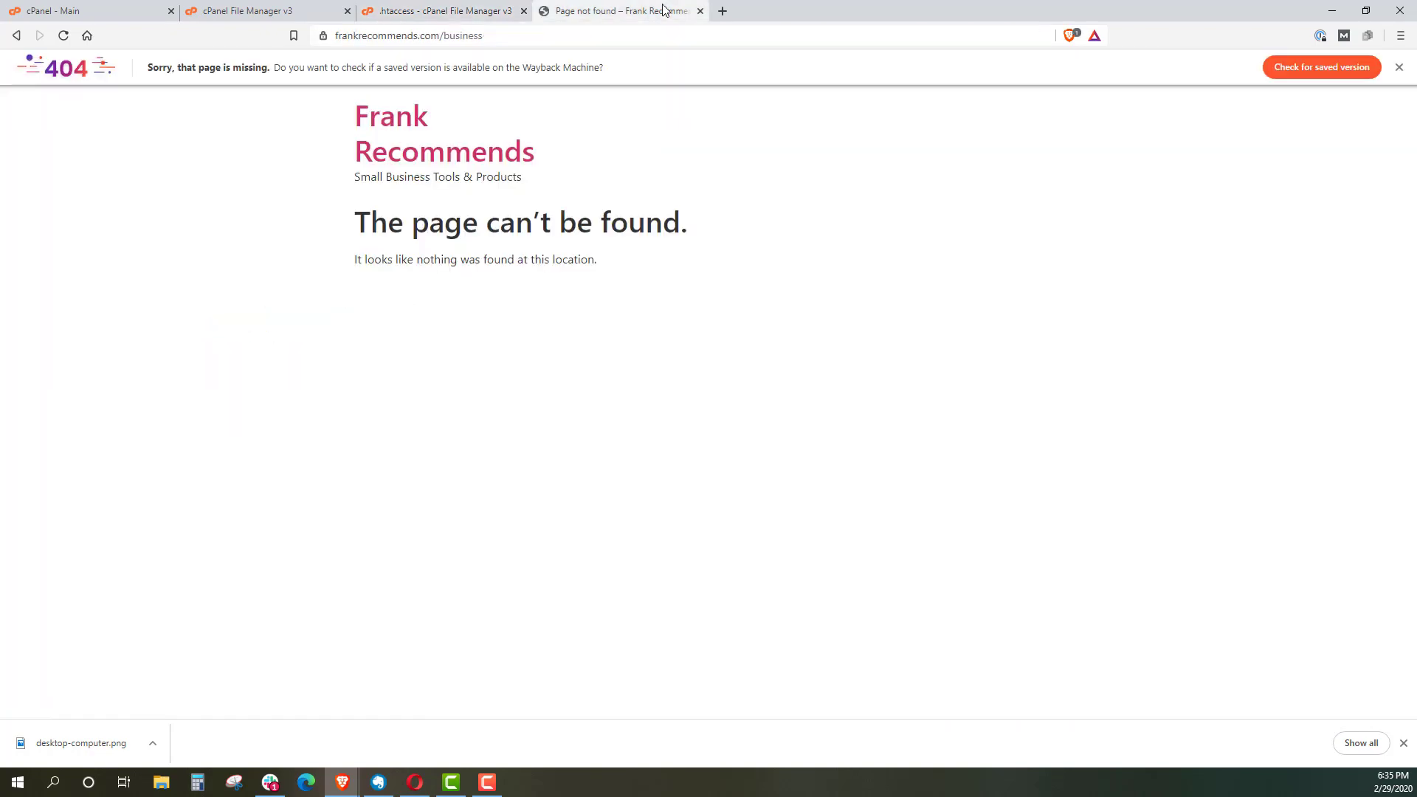
Reload the /business page to verify it now redirects to frankdeardurff.com
{"action": "left_click", "coordinate": [64, 36]}
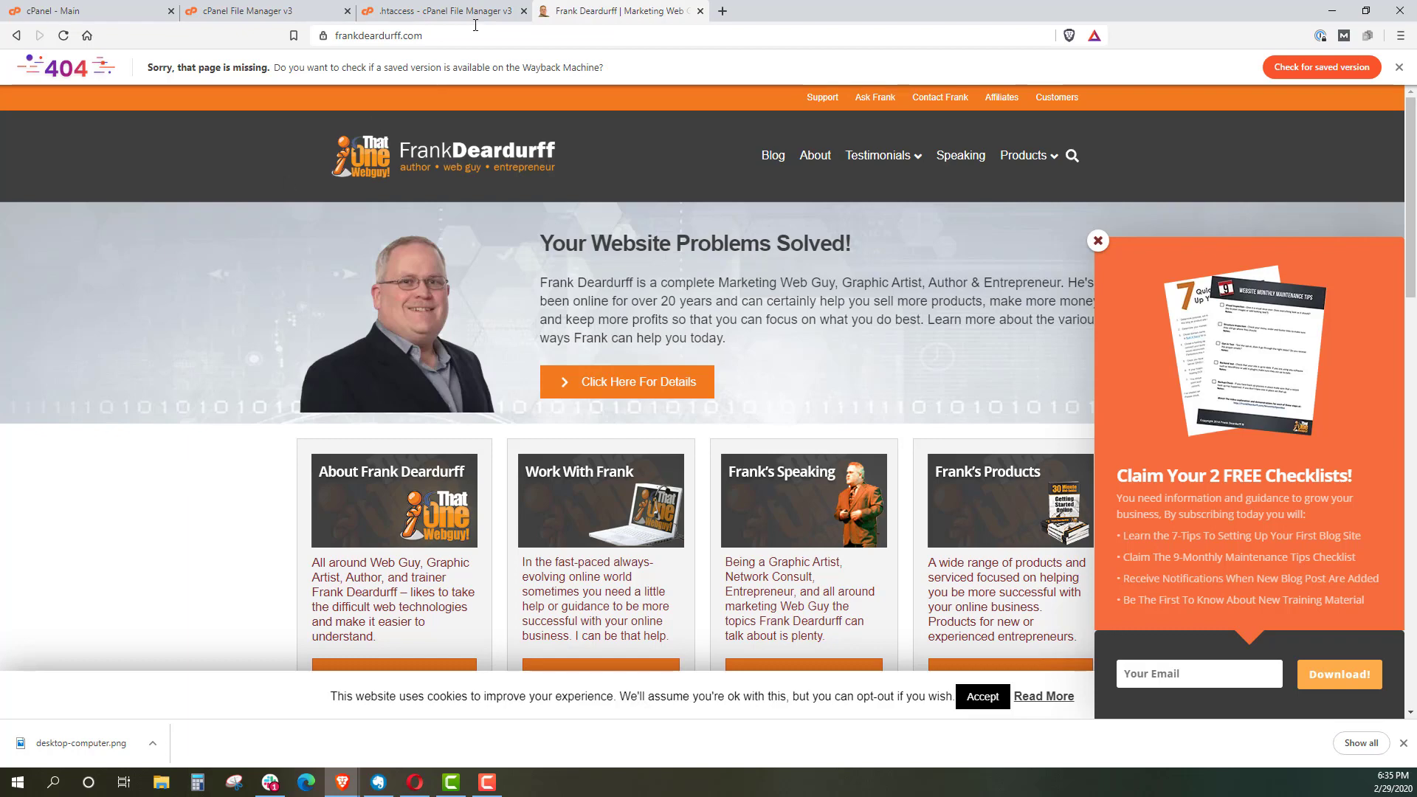
{"action": "left_click", "coordinate": [443, 10]}
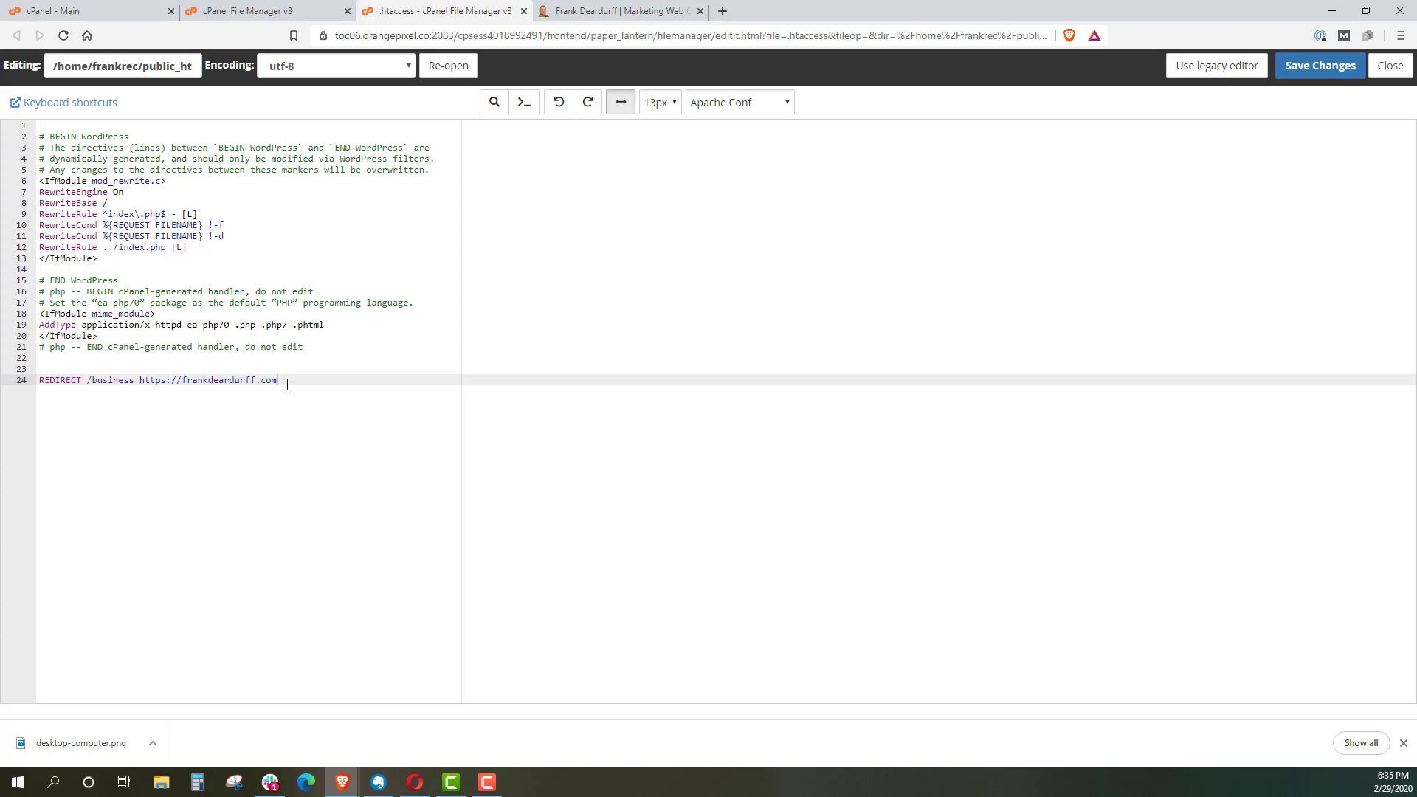
Save with Ctrl+S, then change line 24 to read 'REDIRECT /hotel'
{"action": "key", "text": "ctrl+s"}
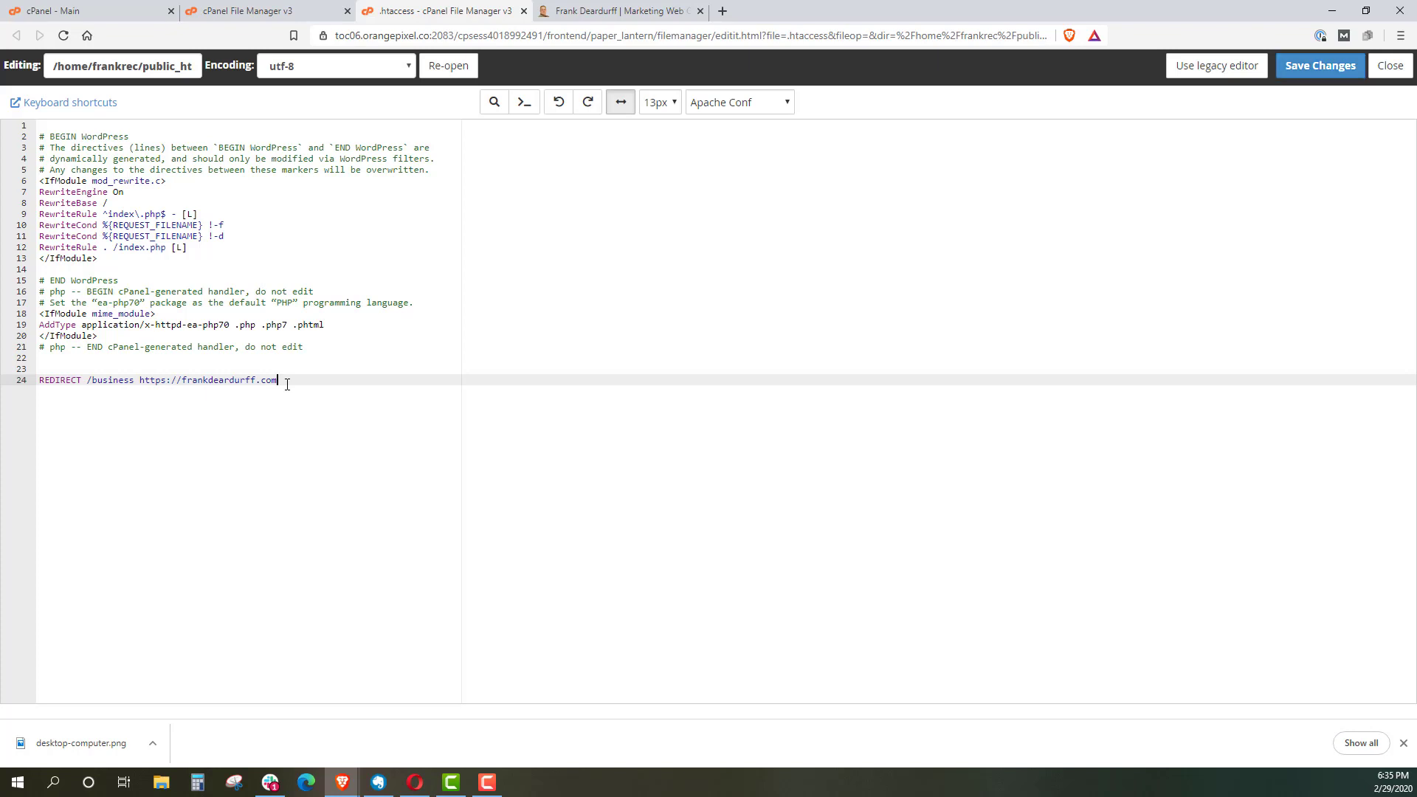
{"action": "key", "text": "BackSpace"}
{"action": "key", "text": "BackSpace"}
{"action": "key", "text": "BackSpace"}
{"action": "key", "text": "BackSpace"}
{"action": "key", "text": "BackSpace"}
{"action": "key", "text": "BackSpace"}
{"action": "key", "text": "BackSpace"}
{"action": "key", "text": "BackSpace"}
{"action": "key", "text": "BackSpace"}
{"action": "key", "text": "BackSpace"}
{"action": "key", "text": "BackSpace"}
{"action": "key", "text": "BackSpace"}
{"action": "key", "text": "BackSpace"}
{"action": "key", "text": "BackSpace"}
{"action": "key", "text": "BackSpace"}
{"action": "key", "text": "BackSpace"}
{"action": "key", "text": "BackSpace"}
{"action": "key", "text": "BackSpace"}
{"action": "key", "text": "BackSpace"}
{"action": "key", "text": "BackSpace"}
{"action": "key", "text": "BackSpace"}
{"action": "type", "text": "hotel"}
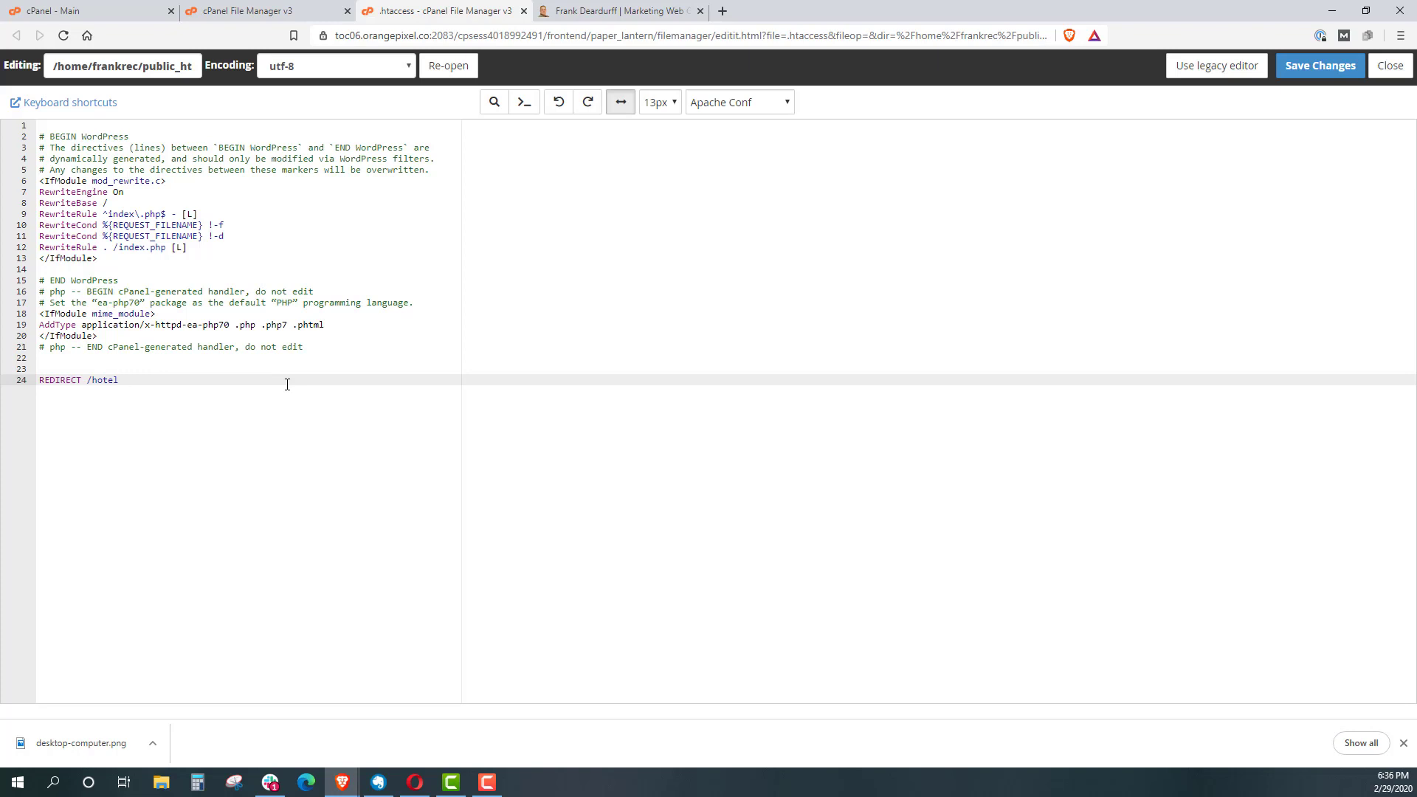
{"action": "key", "text": "BackSpace"}
{"action": "key", "text": "BackSpace"}
{"action": "key", "text": "BackSpace"}
{"action": "key", "text": "BackSpace"}
{"action": "key", "text": "BackSpace"}
{"action": "key", "text": "BackSpace"}
{"action": "key", "text": "BackSpace"}
{"action": "key", "text": "BackSpace"}
{"action": "key", "text": "BackSpace"}
{"action": "key", "text": "BackSpace"}
{"action": "key", "text": "BackSpace"}
{"action": "key", "text": "BackSpace"}
{"action": "key", "text": "BackSpace"}
{"action": "key", "text": "BackSpace"}
{"action": "type", "text": "EDIRECT "}
{"action": "type", "text": "302"}
{"action": "type", "text": " /"}
{"action": "type", "text": " https;"}
{"action": "type", "text": "/"}
{"action": "type", "text": ";."}
{"action": "type", "text": ":"}
{"action": "type", "text": "//"}
{"action": "type", "text": "framlrec"}
{"action": "key", "text": "BackSpace"}
{"action": "key", "text": "BackSpace"}
{"action": "key", "text": "BackSpace"}
{"action": "key", "text": "BackSpace"}
{"action": "key", "text": "BackSpace"}
{"action": "type", "text": "nkdeardurff.com/tags/"}
{"action": "type", "text": "resources"}
{"action": "left_click", "coordinate": [1313, 70]}
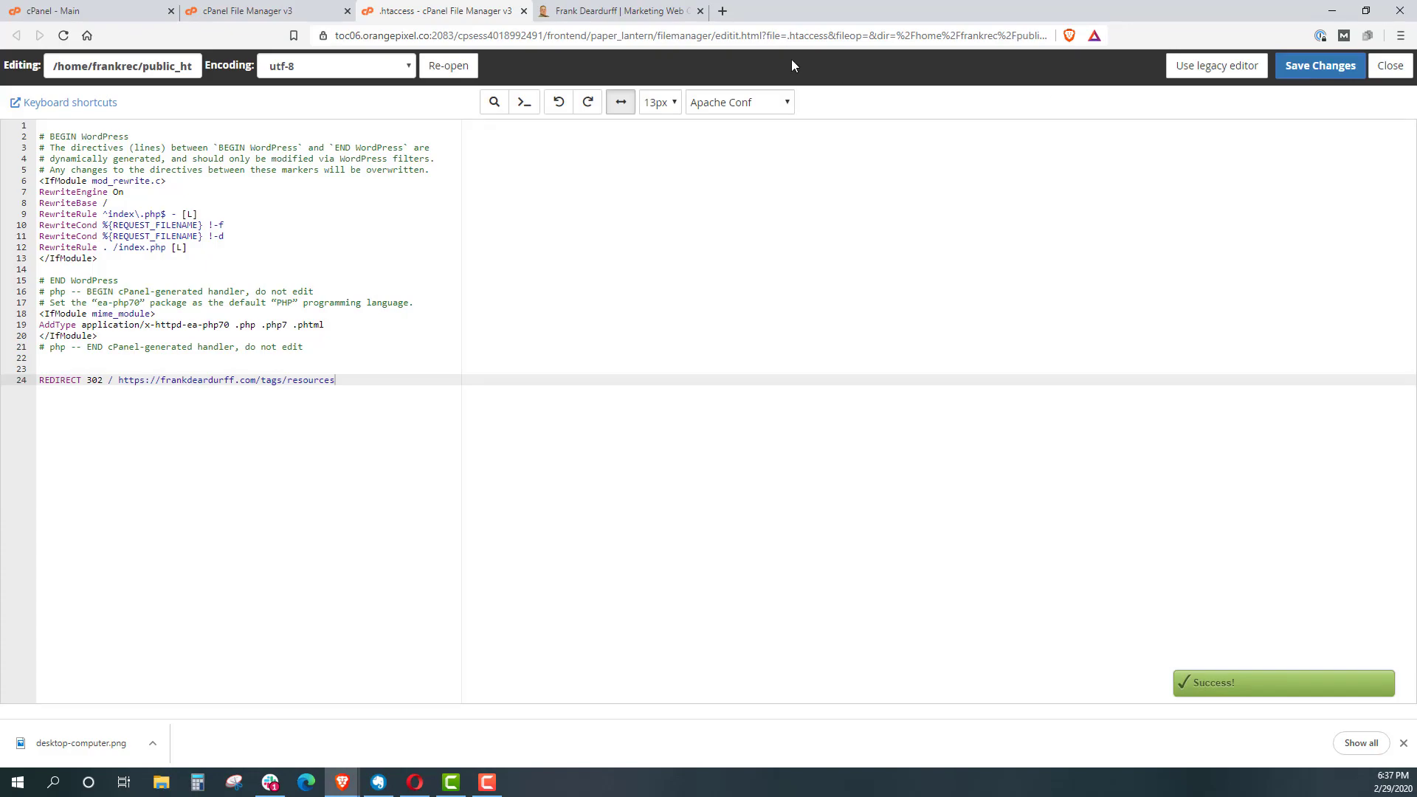
{"action": "left_click", "coordinate": [728, 14]}
{"action": "type", "text": "frankd"}
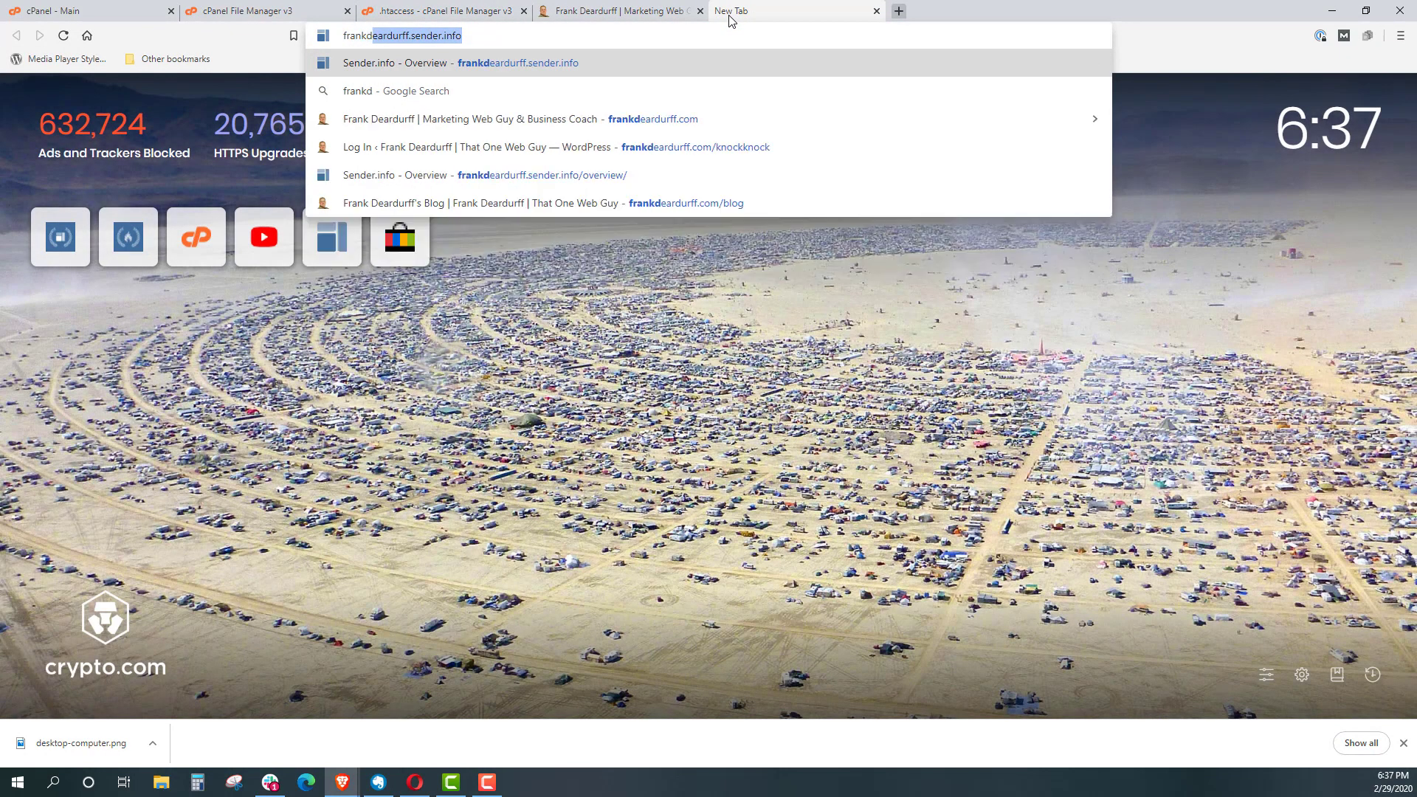
{"action": "key", "text": "BackSpace"}
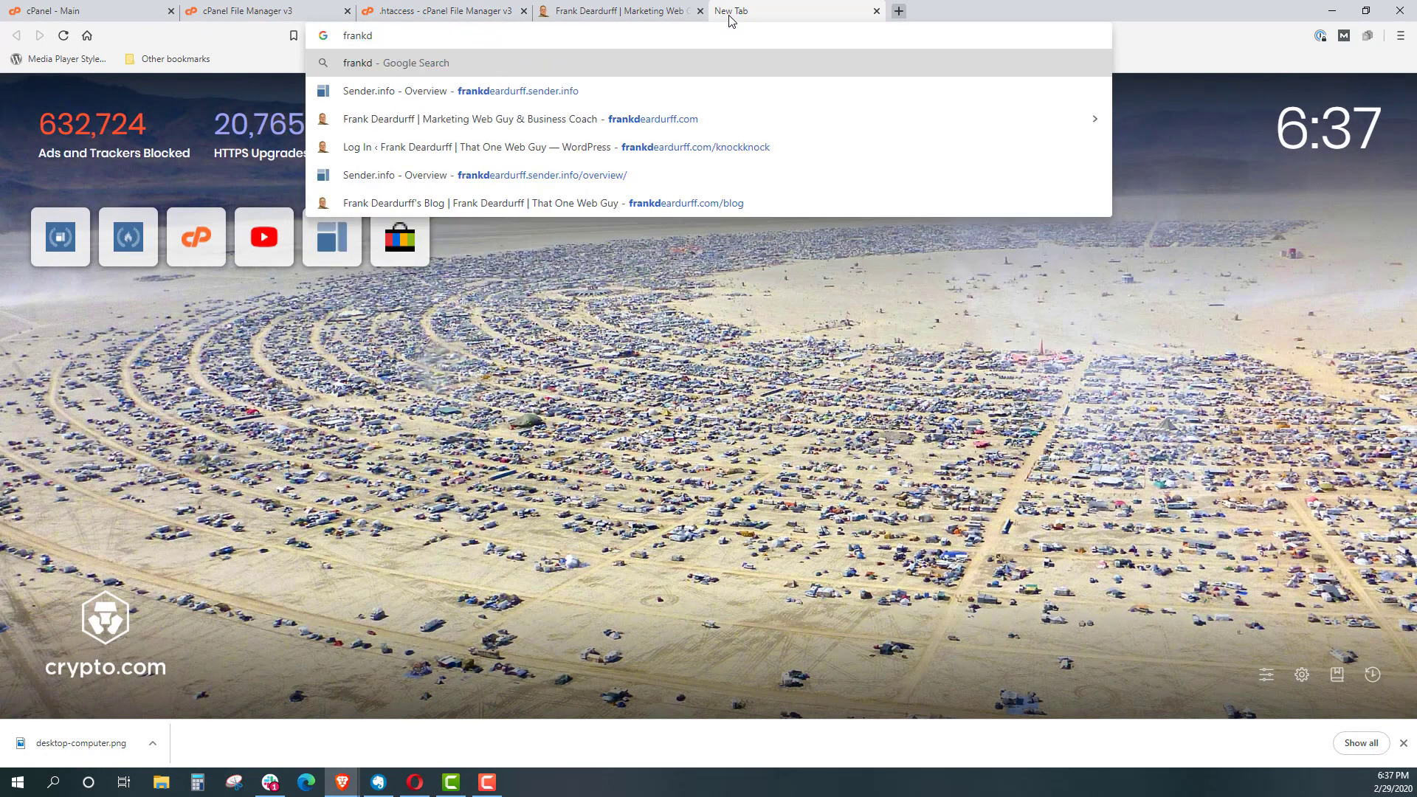
{"action": "key", "text": "BackSpace"}
{"action": "type", "text": "reco"}
{"action": "key", "text": "Right"}
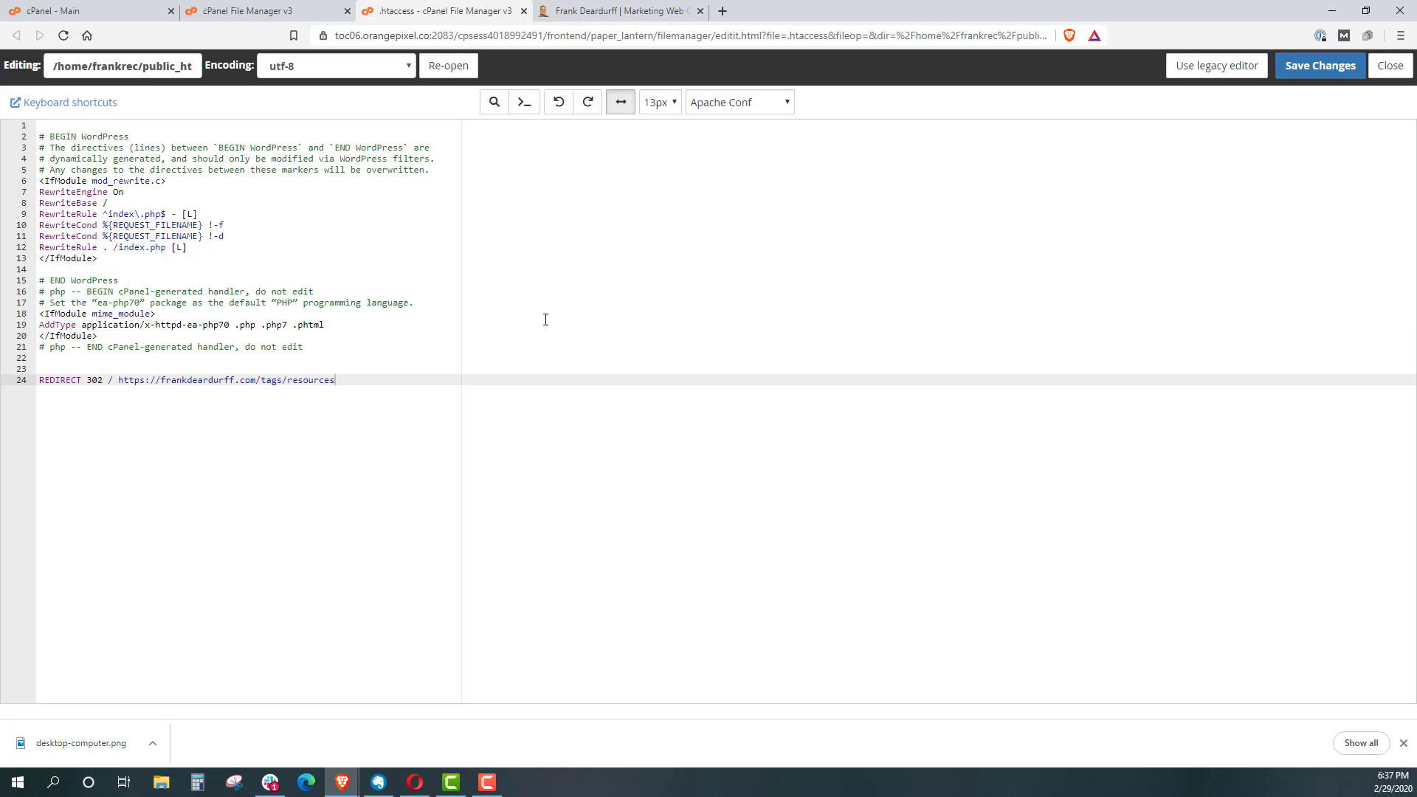
{"action": "left_click", "coordinate": [104, 379]}
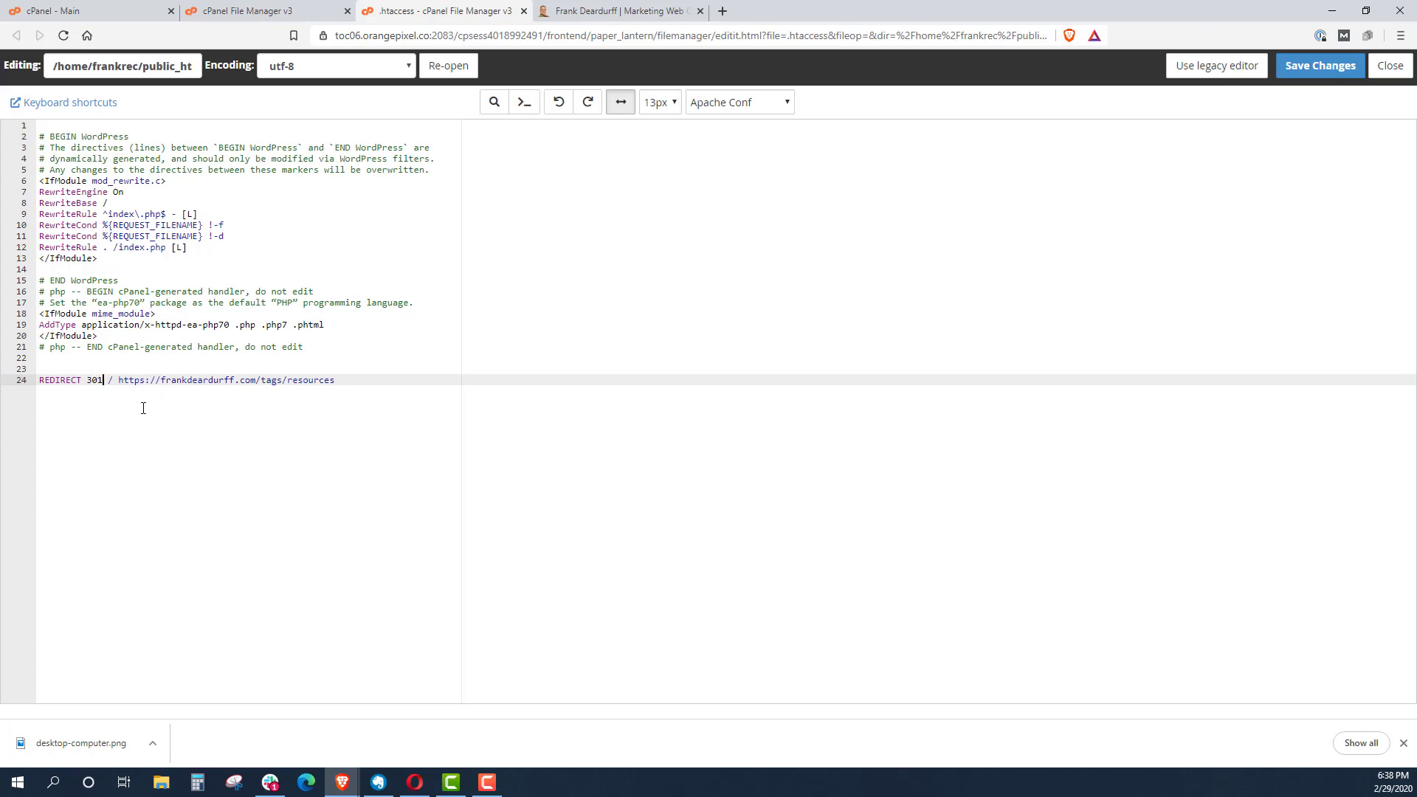
{"action": "key", "text": "BackSpace"}
{"action": "type", "text": "2 /index.htm"}
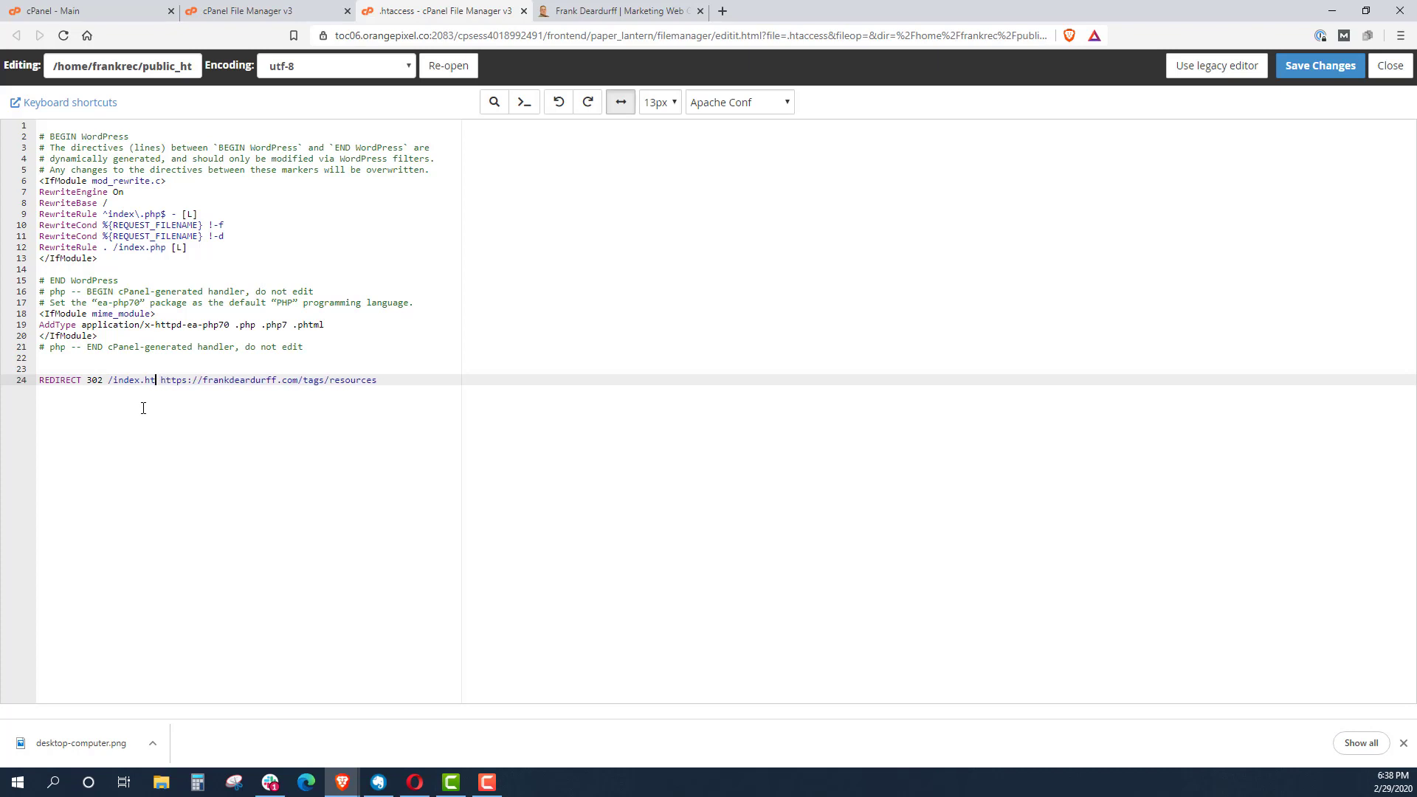
{"action": "type", "text": "l"}
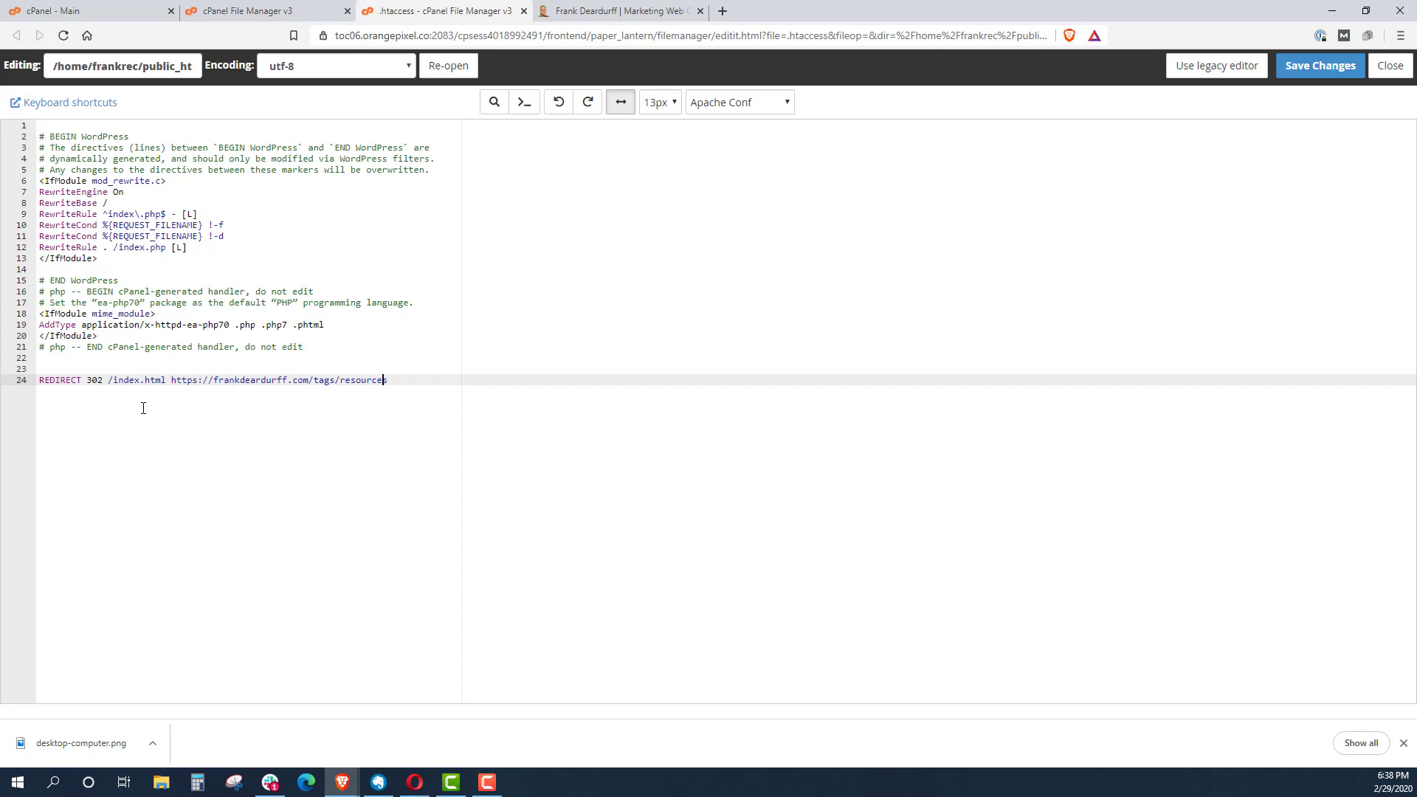
{"action": "key", "text": "BackSpace"}
{"action": "key", "text": "BackSpace"}
{"action": "key", "text": "BackSpace"}
{"action": "key", "text": "BackSpace"}
{"action": "key", "text": "BackSpace"}
{"action": "key", "text": "BackSpace"}
{"action": "key", "text": "BackSpace"}
{"action": "key", "text": "BackSpace"}
{"action": "key", "text": "BackSpace"}
{"action": "key", "text": "BackSpace"}
{"action": "key", "text": "BackSpace"}
{"action": "key", "text": "BackSpace"}
{"action": "key", "text": "BackSpace"}
{"action": "key", "text": "BackSpace"}
{"action": "key", "text": "BackSpace"}
{"action": "type", "text": "/"}
Change the status code to 301 and the source path to /category/resources
{"action": "key", "text": "BackSpace"}
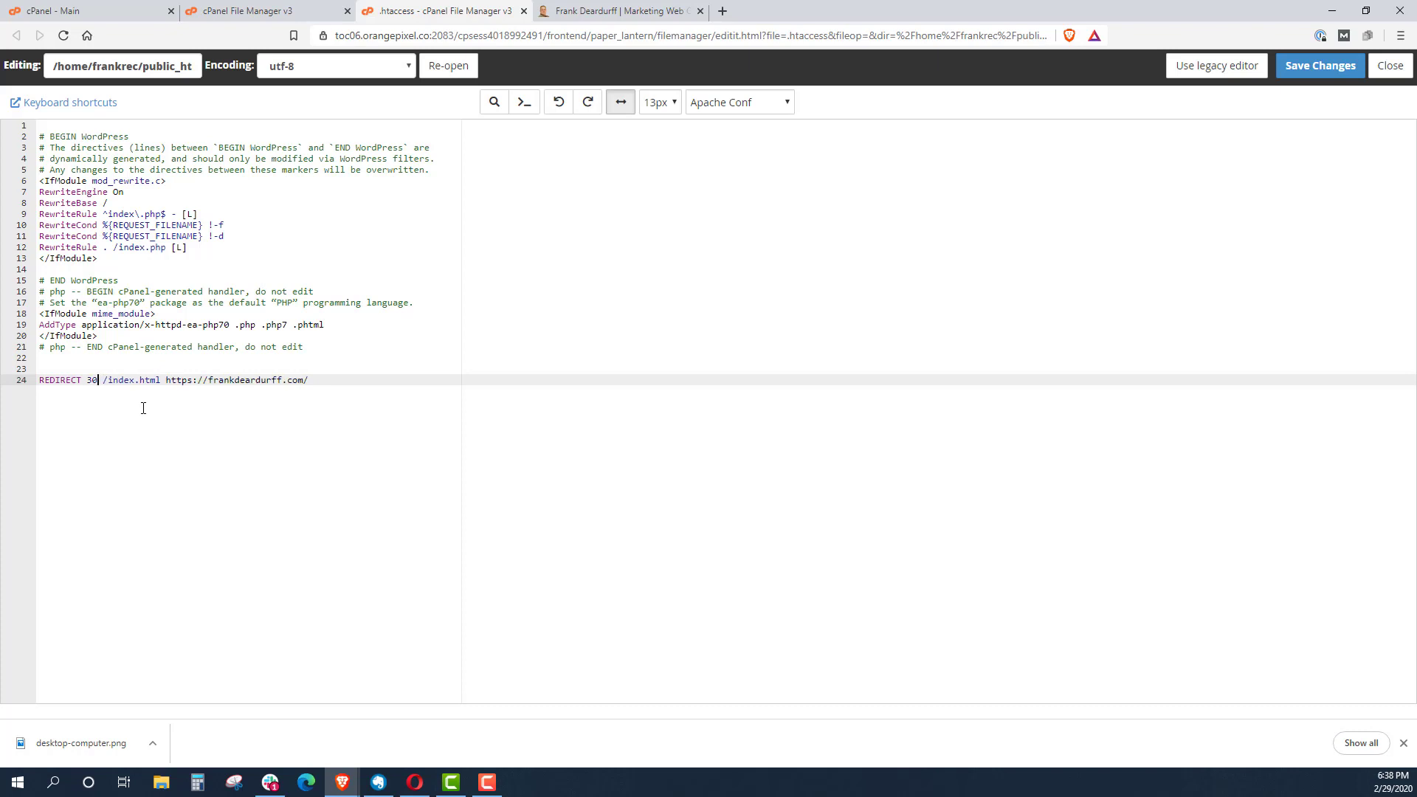
{"action": "type", "text": "1"}
{"action": "key", "text": "shift+Right"}
{"action": "key", "text": "shift+Right"}
{"action": "key", "text": "shift+Right"}
{"action": "key", "text": "shift+Right"}
{"action": "key", "text": "shift+Right"}
{"action": "key", "text": "shift+Right"}
{"action": "key", "text": "shift+Right"}
{"action": "key", "text": "shift+Right"}
{"action": "key", "text": "shift+Right"}
{"action": "key", "text": "shift+Right"}
{"action": "key", "text": "shift+Right"}
{"action": "key", "text": "shift+Right"}
{"action": "key", "text": "shift+Right"}
{"action": "key", "text": "shift+Left"}
{"action": "key", "text": "shift+Left"}
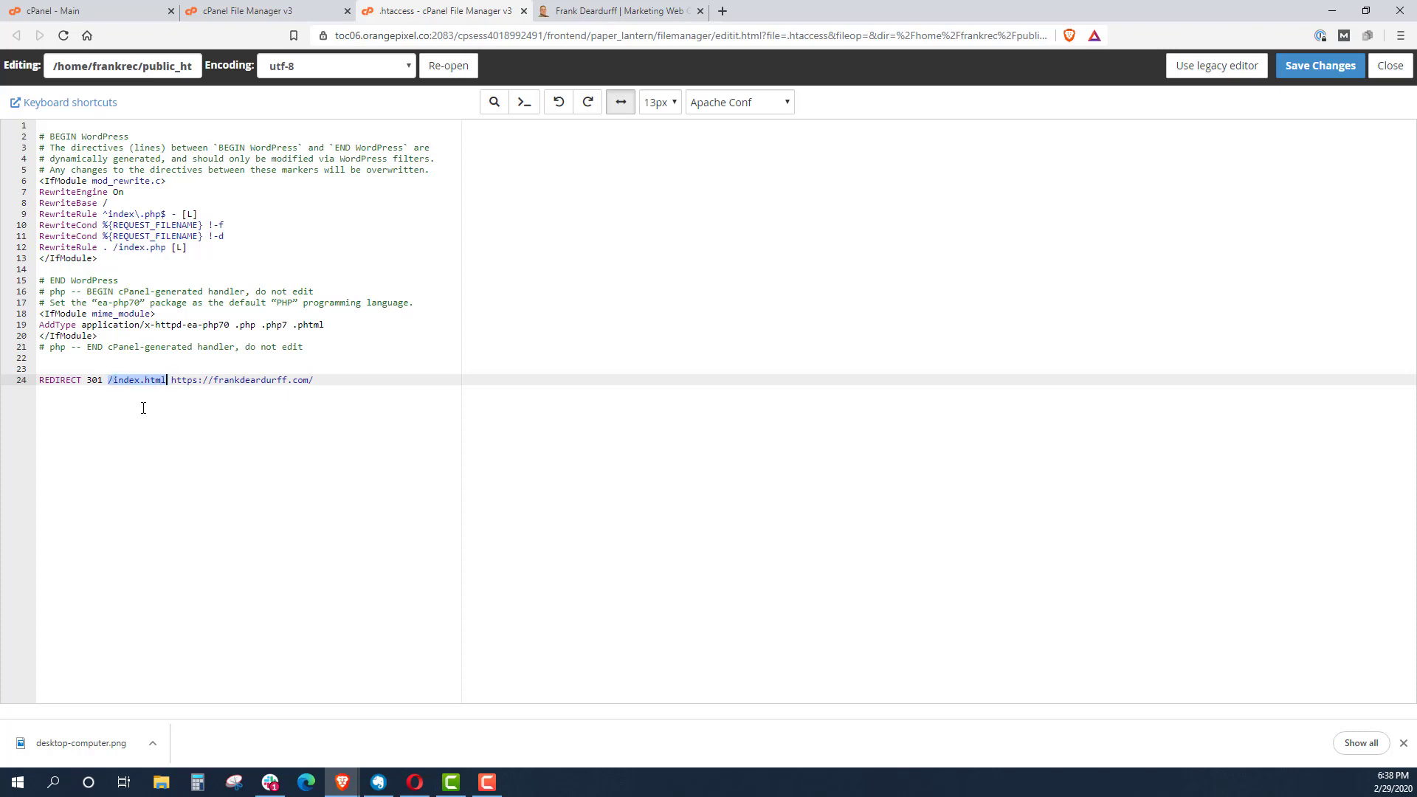
{"action": "type", "text": "/"}
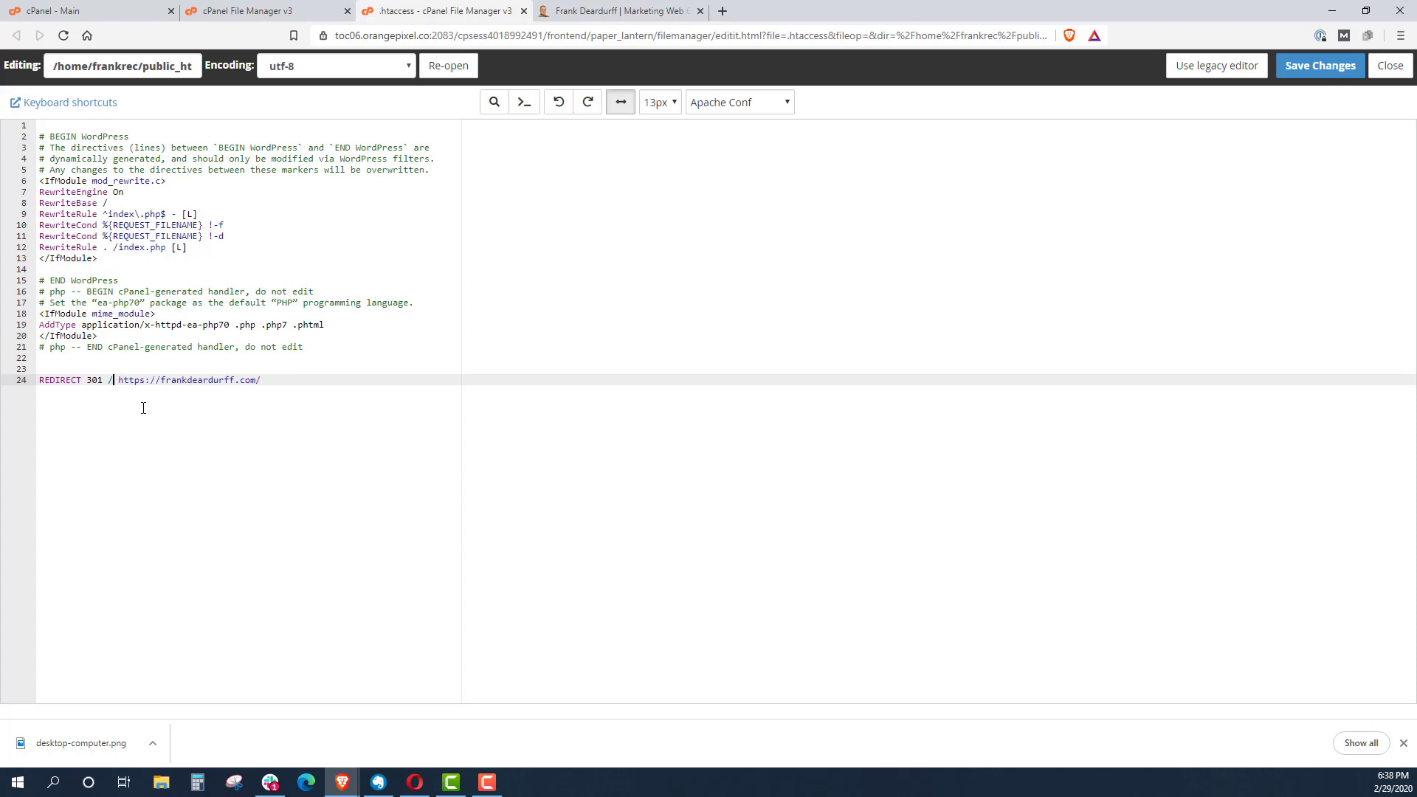
{"action": "type", "text": "egory/resources"}
{"action": "key", "text": "BackSpace"}
{"action": "key", "text": "BackSpace"}
{"action": "key", "text": "BackSpace"}
{"action": "key", "text": "BackSpace"}
{"action": "key", "text": "BackSpace"}
{"action": "key", "text": "BackSpace"}
{"action": "key", "text": "BackSpace"}
{"action": "key", "text": "BackSpace"}
{"action": "key", "text": "BackSpace"}
{"action": "key", "text": "BackSpace"}
{"action": "key", "text": "BackSpace"}
{"action": "key", "text": "BackSpace"}
{"action": "key", "text": "BackSpace"}
{"action": "key", "text": "BackSpace"}
{"action": "key", "text": "BackSpace"}
{"action": "key", "text": "BackSpace"}
{"action": "key", "text": "BackSpace"}
{"action": "key", "text": "BackSpace"}
{"action": "key", "text": "BackSpace"}
{"action": "key", "text": "BackSpace"}
{"action": "type", "text": "https:/"}
{"action": "type", "text": "fra"}
{"action": "type", "text": "m"}
{"action": "type", "text": "krecommends.com"}
{"action": "type", "text": "/"}
{"action": "type", "text": "cator"}
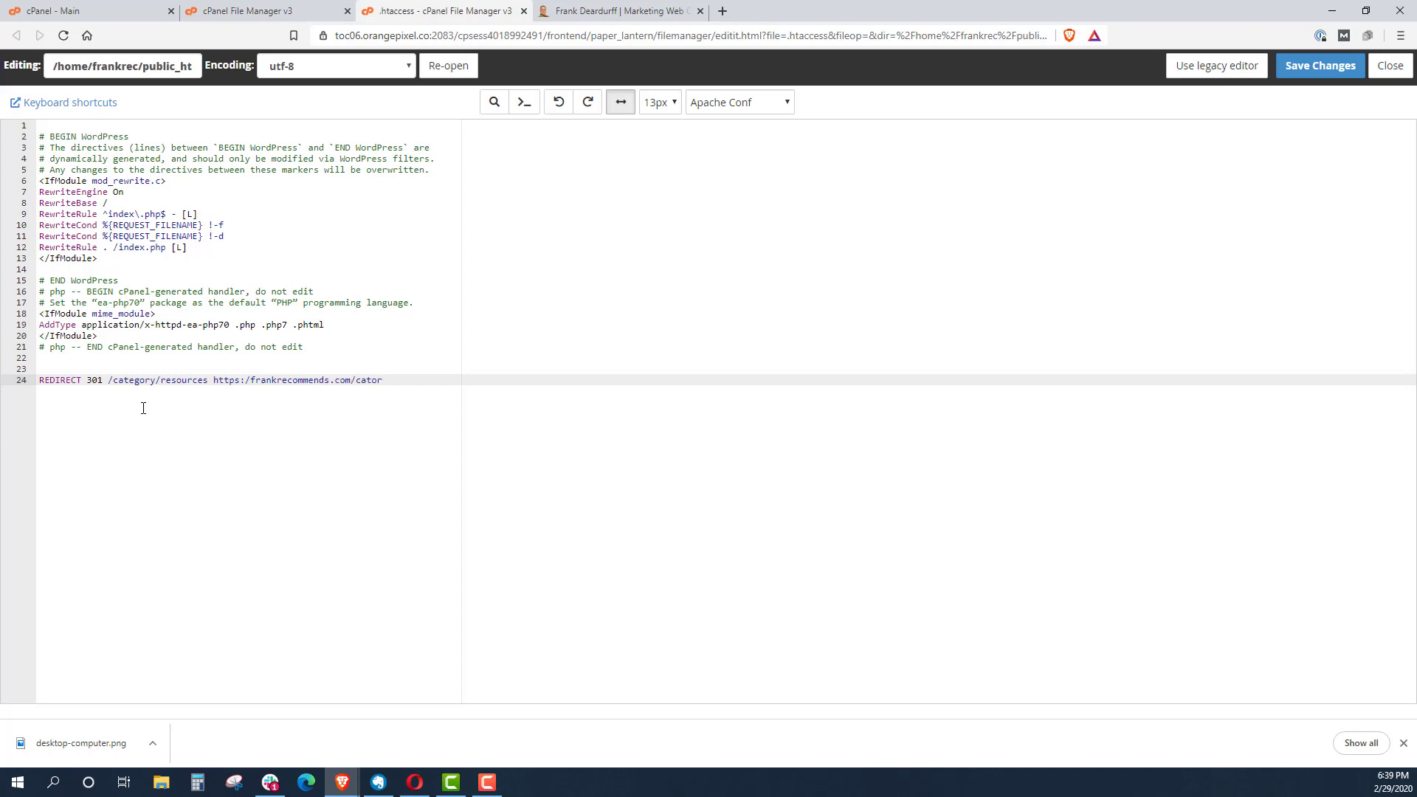
{"action": "key", "text": "BackSpace"}
{"action": "type", "text": "egory/recommends"}
{"action": "key", "text": "BackSpace"}
{"action": "key", "text": "BackSpace"}
{"action": "key", "text": "BackSpace"}
{"action": "key", "text": "BackSpace"}
{"action": "key", "text": "BackSpace"}
{"action": "key", "text": "BackSpace"}
{"action": "key", "text": "BackSpace"}
{"action": "key", "text": "BackSpace"}
{"action": "key", "text": "BackSpace"}
{"action": "key", "text": "BackSpace"}
{"action": "key", "text": "BackSpace"}
{"action": "key", "text": "BackSpace"}
{"action": "key", "text": "BackSpace"}
{"action": "key", "text": "BackSpace"}
{"action": "key", "text": "BackSpace"}
{"action": "key", "text": "BackSpace"}
{"action": "key", "text": "BackSpace"}
{"action": "key", "text": "BackSpace"}
{"action": "key", "text": "BackSpace"}
{"action": "key", "text": "BackSpace"}
{"action": "key", "text": "BackSpace"}
{"action": "key", "text": "BackSpace"}
{"action": "key", "text": "BackSpace"}
{"action": "key", "text": "BackSpace"}
{"action": "key", "text": "BackSpace"}
{"action": "key", "text": "BackSpace"}
{"action": "key", "text": "BackSpace"}
{"action": "key", "text": "BackSpace"}
{"action": "key", "text": "BackSpace"}
{"action": "key", "text": "BackSpace"}
{"action": "key", "text": "BackSpace"}
{"action": "key", "text": "BackSpace"}
{"action": "key", "text": "BackSpace"}
{"action": "key", "text": "BackSpace"}
{"action": "key", "text": "BackSpace"}
{"action": "key", "text": "BackSpace"}
{"action": "key", "text": "BackSpace"}
{"action": "key", "text": "BackSpace"}
{"action": "key", "text": "BackSpace"}
{"action": "key", "text": "BackSpace"}
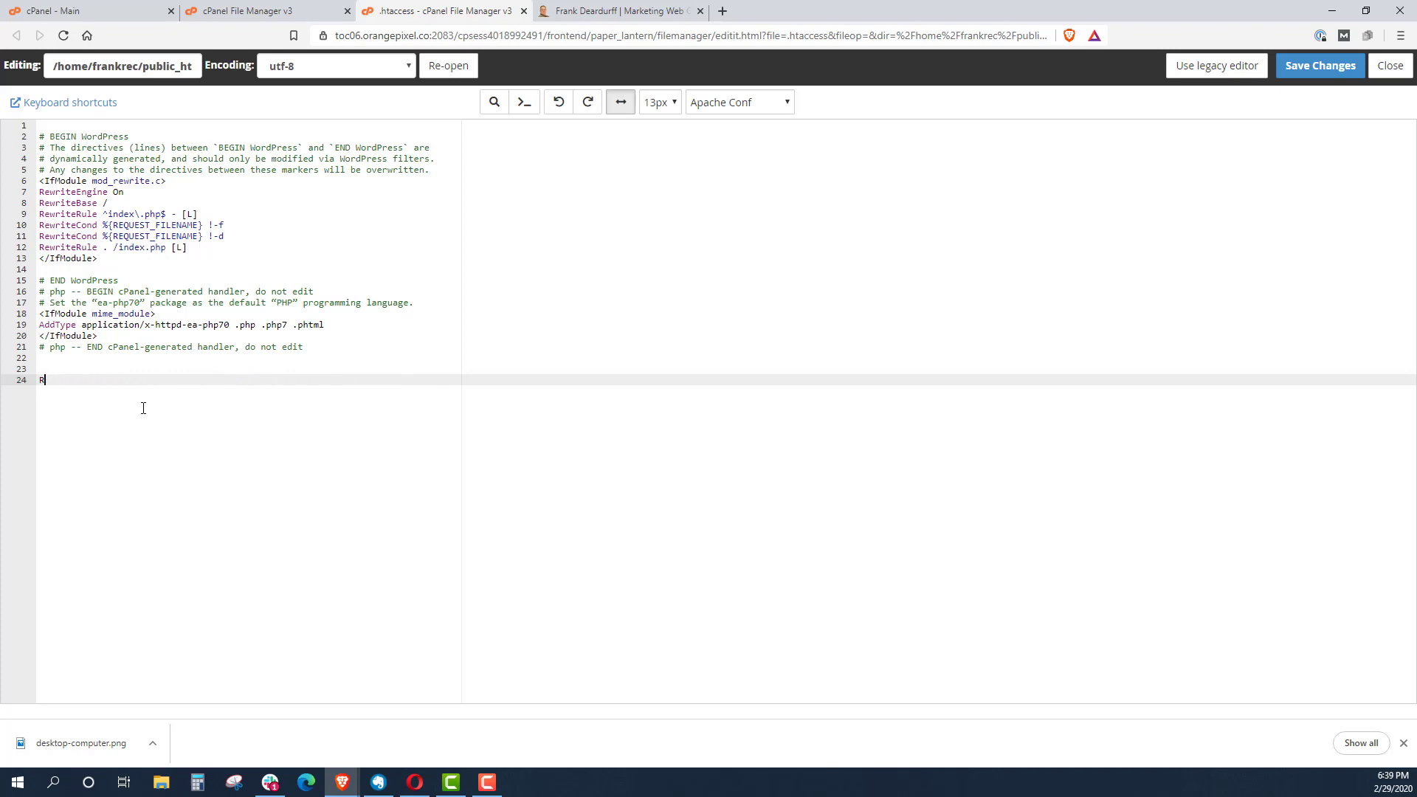